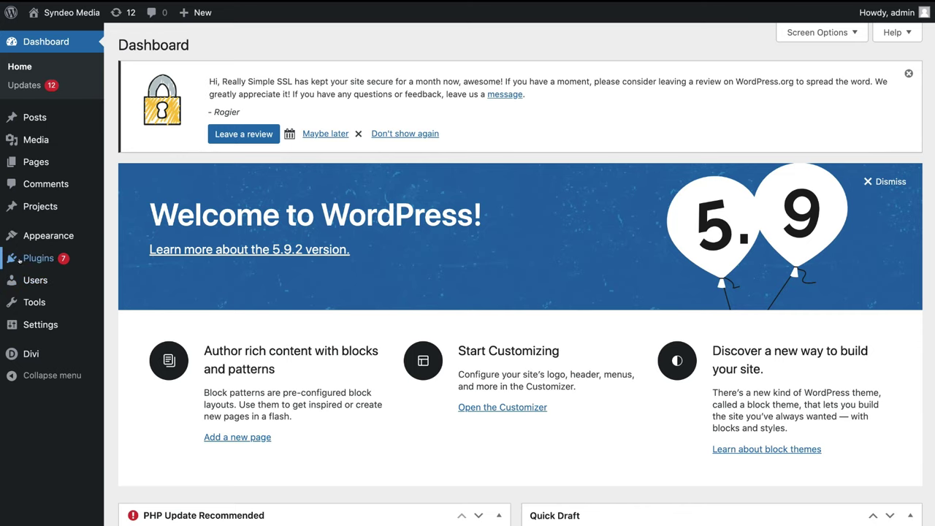
Step: Find the WooCommerce plugin by Automattic in the plugin directory, then install and activate it
{"action": "mouse_move", "coordinate": [44, 260]}
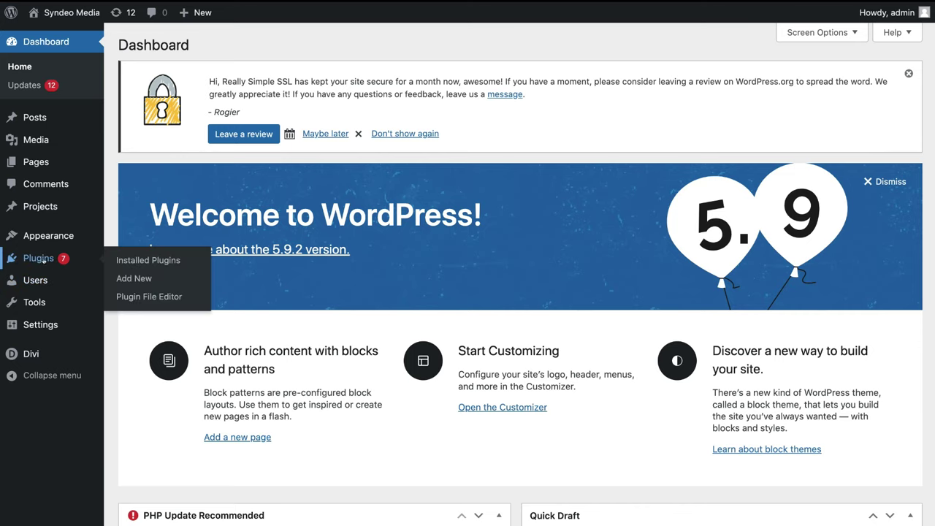
{"action": "left_click", "coordinate": [161, 278]}
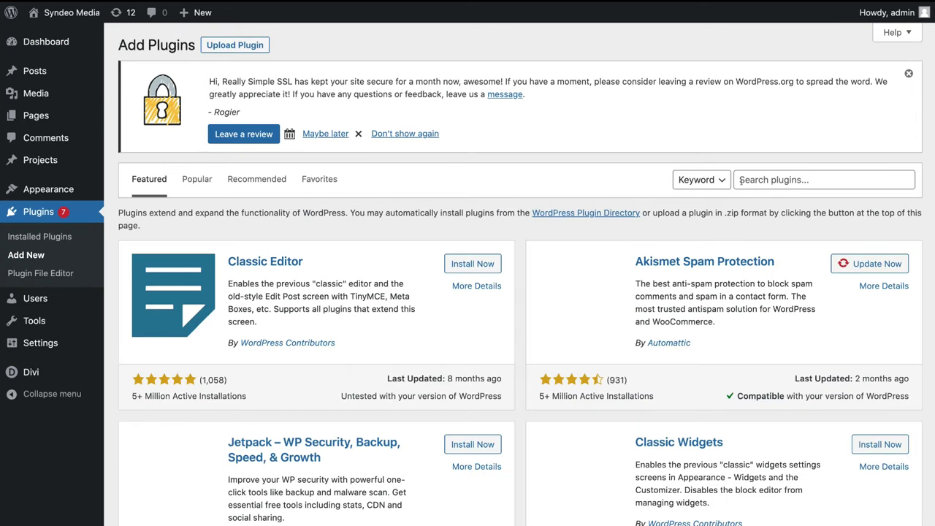
{"action": "left_click", "coordinate": [810, 178]}
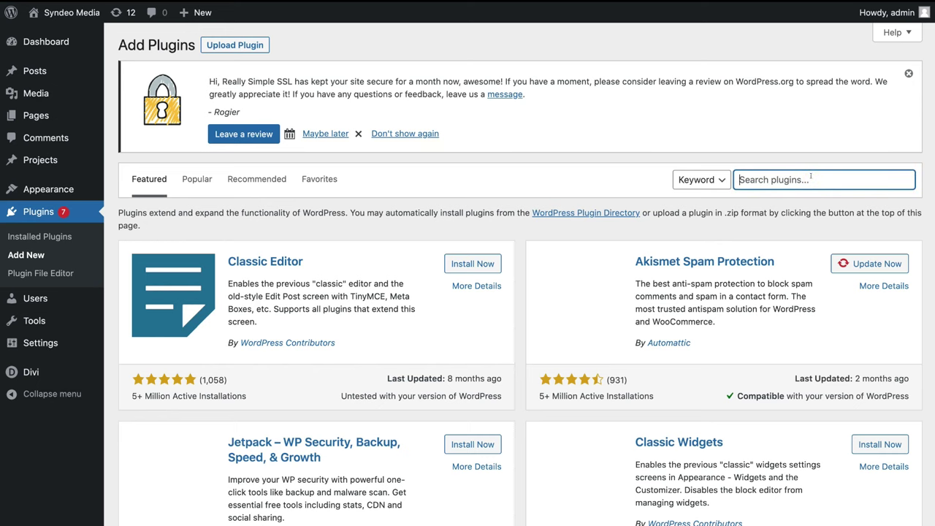
{"action": "type", "text": "Woocommerce"}
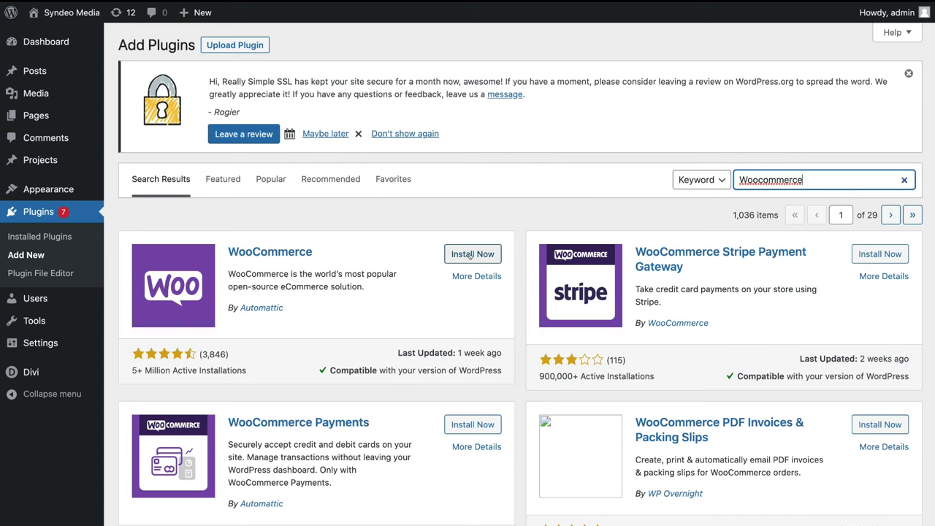
{"action": "left_click", "coordinate": [470, 254]}
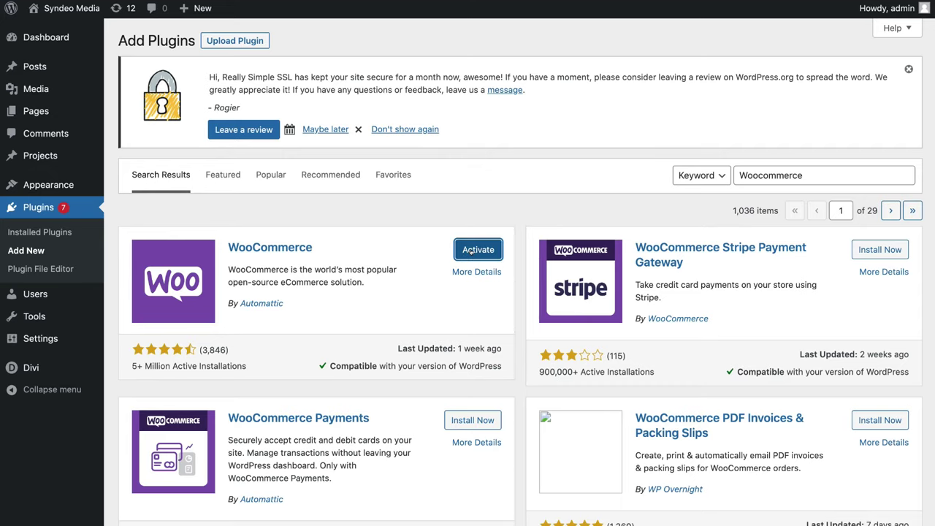
{"action": "left_click", "coordinate": [471, 250]}
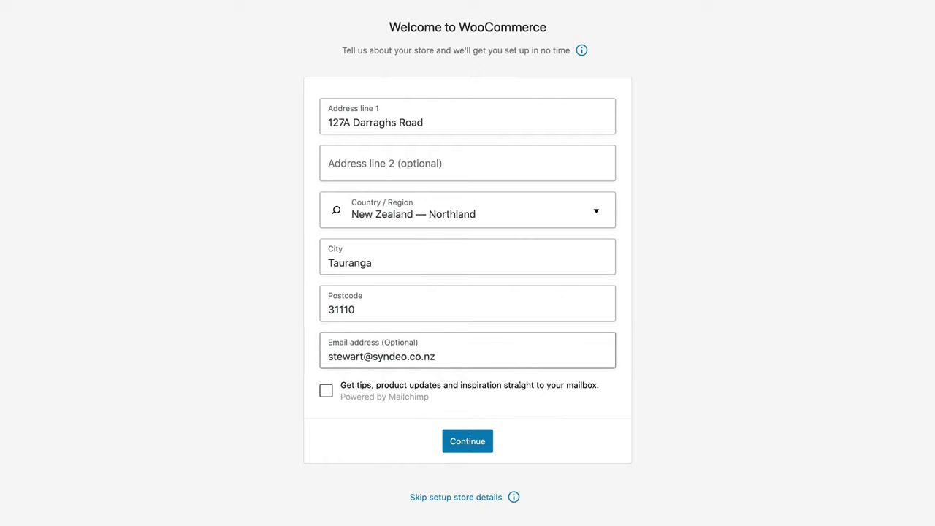
Step: Accept the prefilled store details in the WooCommerce setup and agree to usage tracking
{"action": "left_click", "coordinate": [471, 442]}
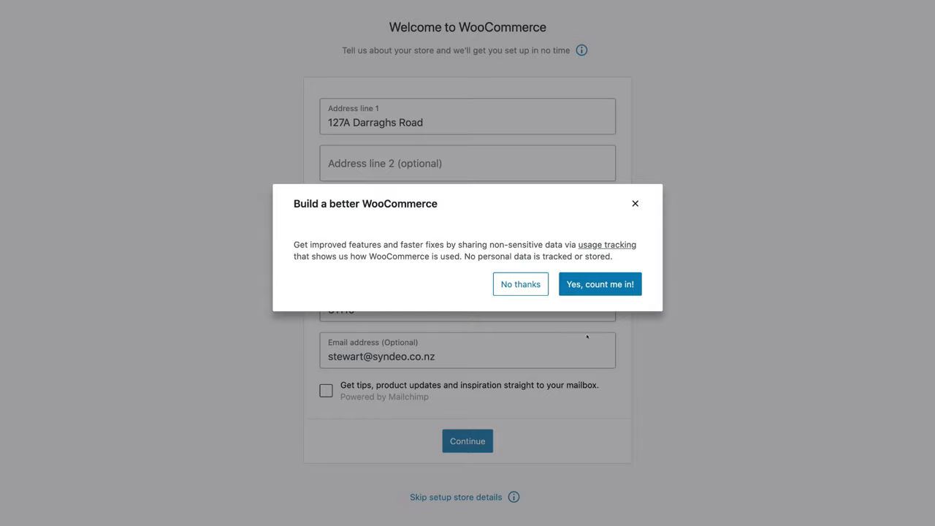
{"action": "left_click", "coordinate": [596, 284]}
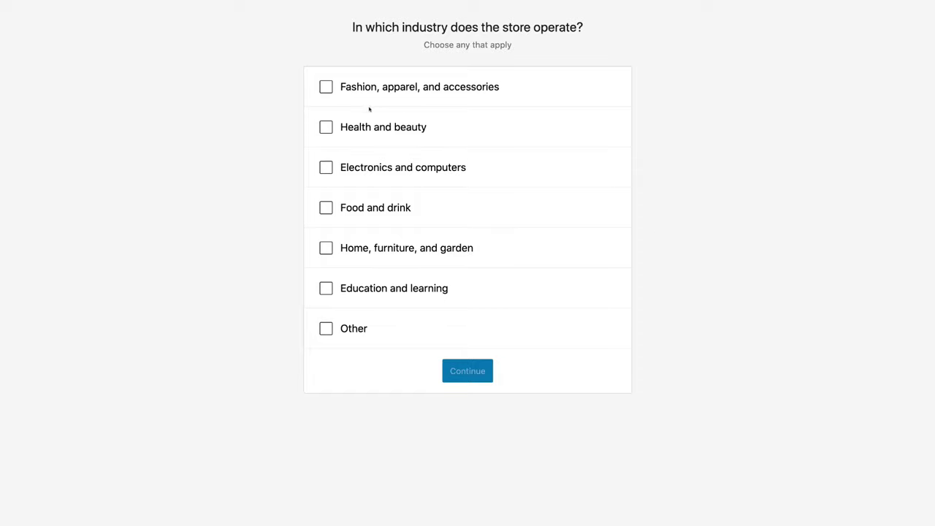
Step: Choose Fashion, apparel, and accessories as the store's industry and continue with Physical products as the product type
{"action": "left_click", "coordinate": [323, 85]}
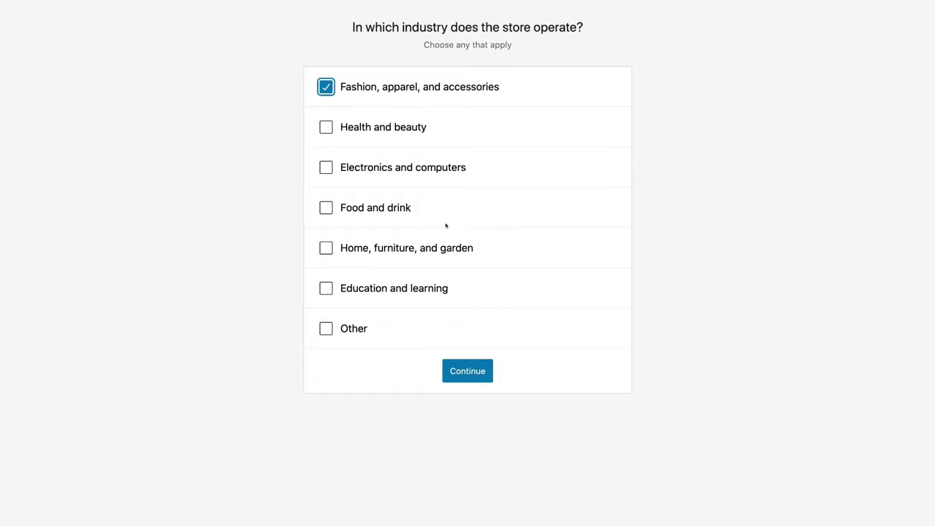
{"action": "left_click", "coordinate": [460, 369]}
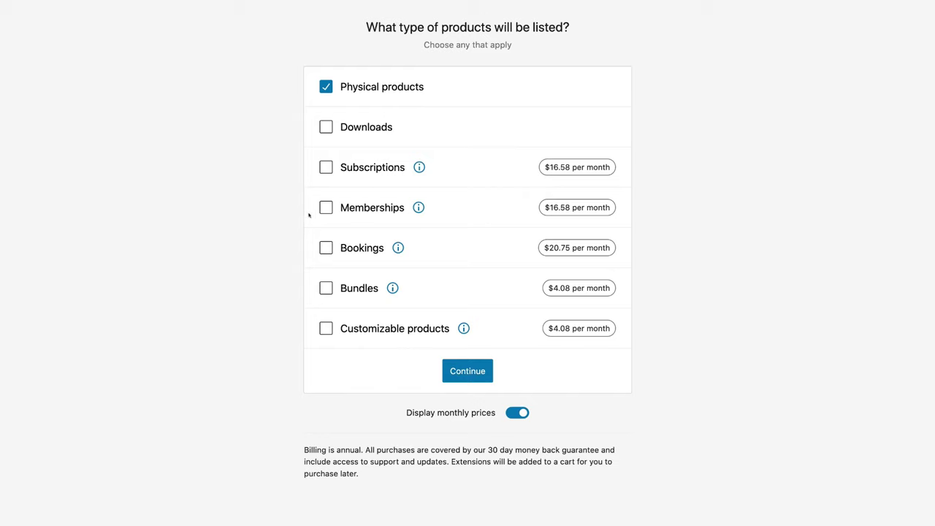
{"action": "left_click", "coordinate": [458, 373]}
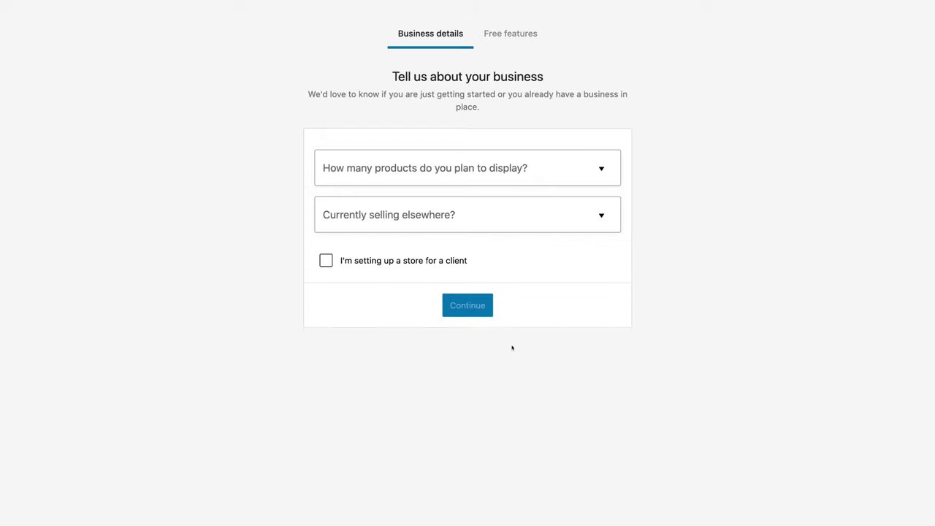
Step: Fill in the business details with 1 - 10 products to display and No for currently selling elsewhere, and continue
{"action": "left_click", "coordinate": [547, 167]}
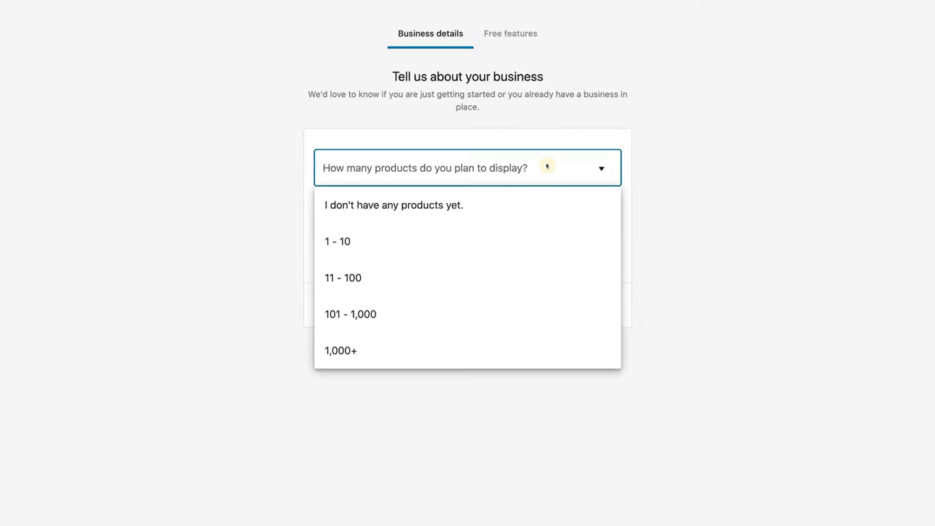
{"action": "left_click", "coordinate": [448, 239]}
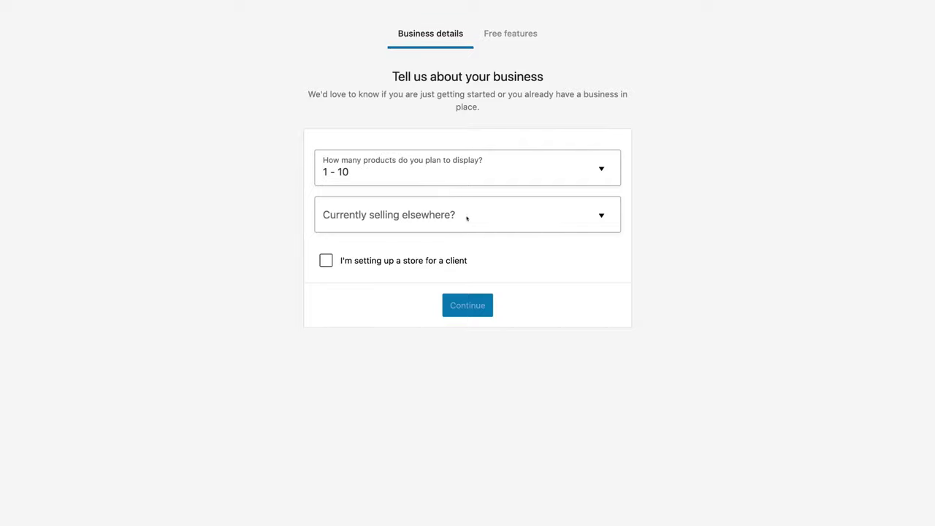
{"action": "left_click", "coordinate": [467, 216]}
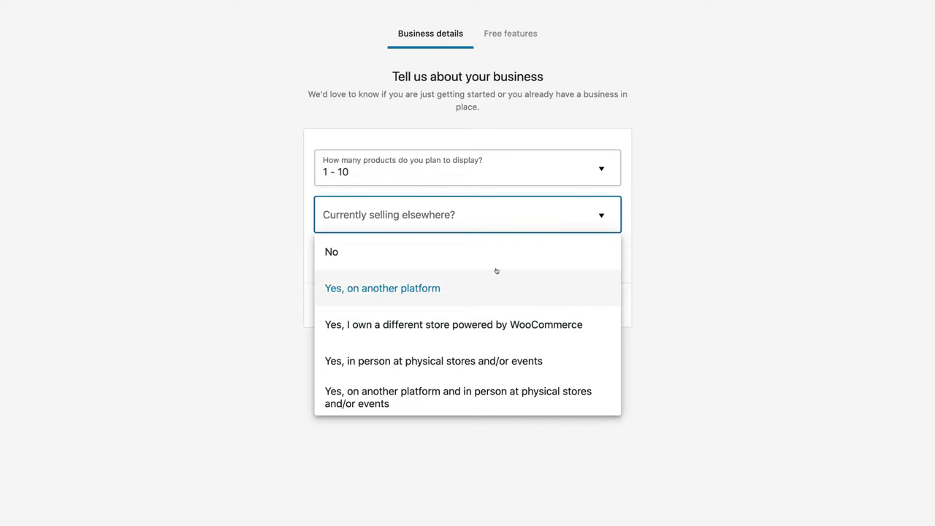
{"action": "left_click", "coordinate": [406, 249]}
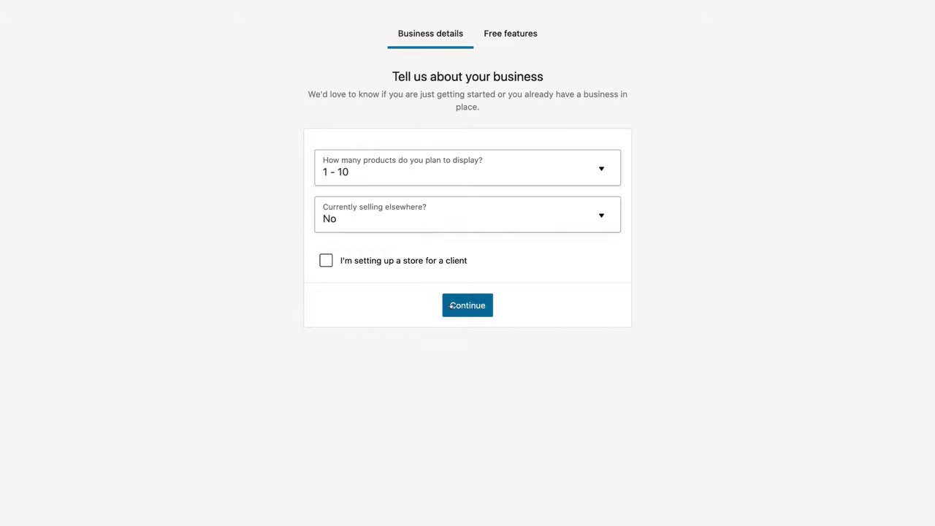
{"action": "left_click", "coordinate": [469, 307]}
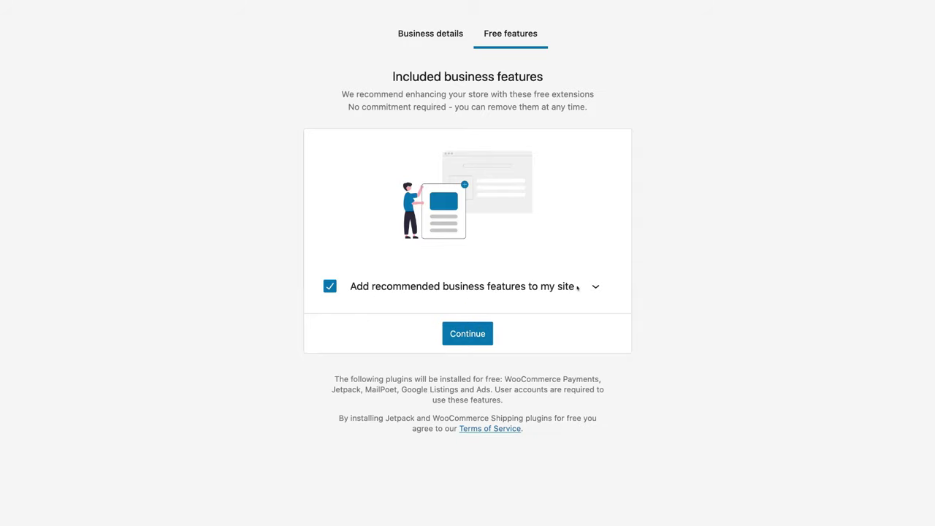
Step: Expand the recommended business features and deselect all of them, including WooCommerce Payments, Jetpack, MailPoet, and Google Listings and Ads
{"action": "left_click", "coordinate": [595, 285]}
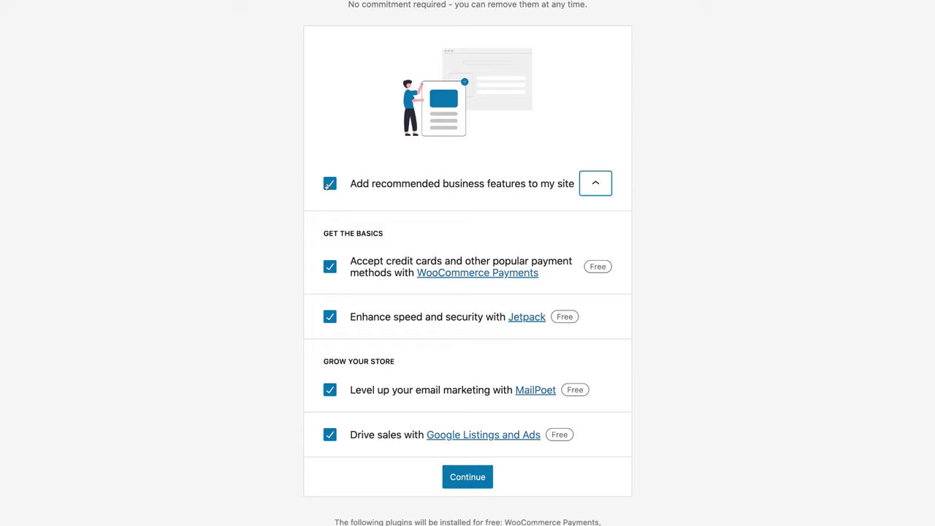
{"action": "left_click", "coordinate": [329, 185]}
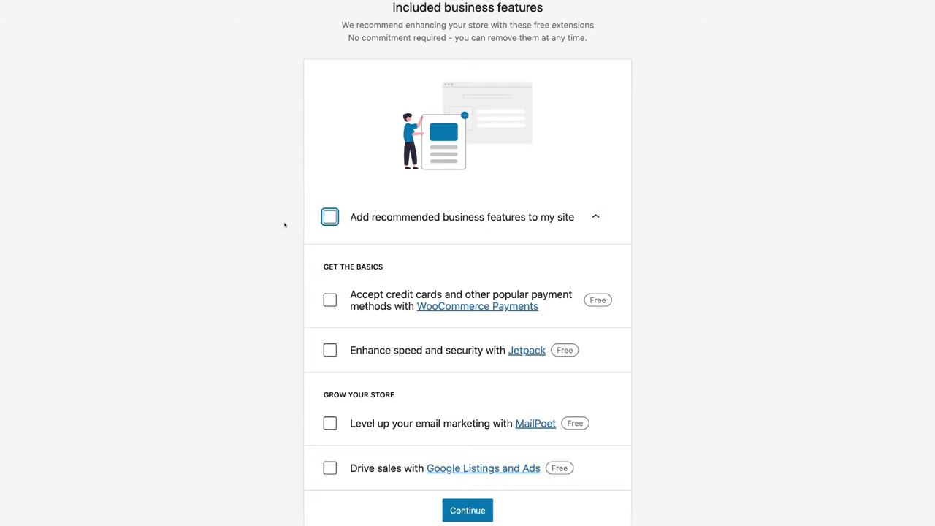
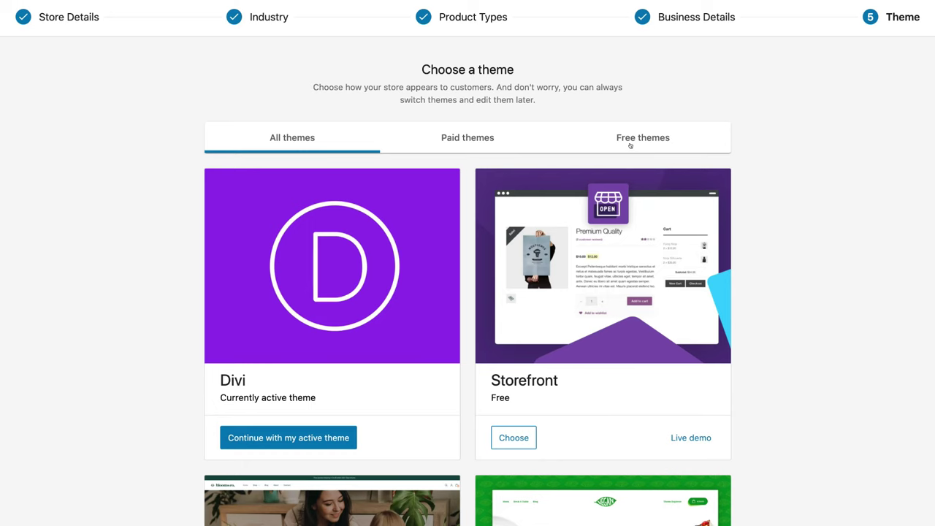
Step: Browse the free store themes and finish the setup by continuing with the active Divi theme
{"action": "left_click", "coordinate": [631, 145]}
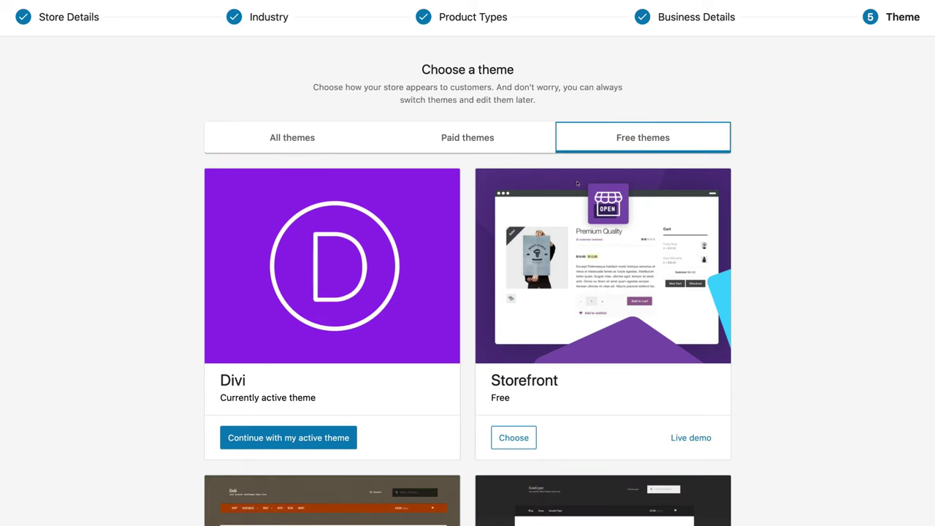
{"action": "scroll", "coordinate": [572, 214], "scroll_direction": "down", "scroll_amount": 5}
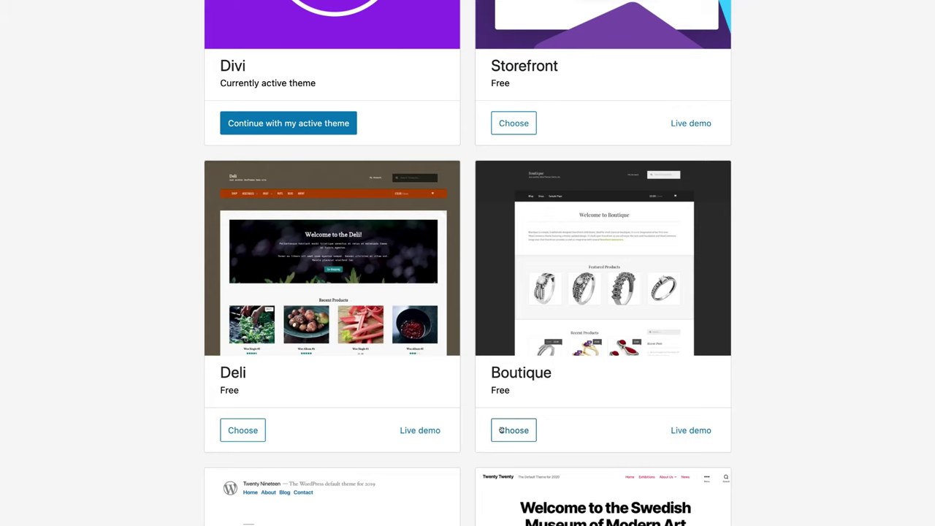
{"action": "scroll", "coordinate": [501, 430], "scroll_direction": "down", "scroll_amount": 2}
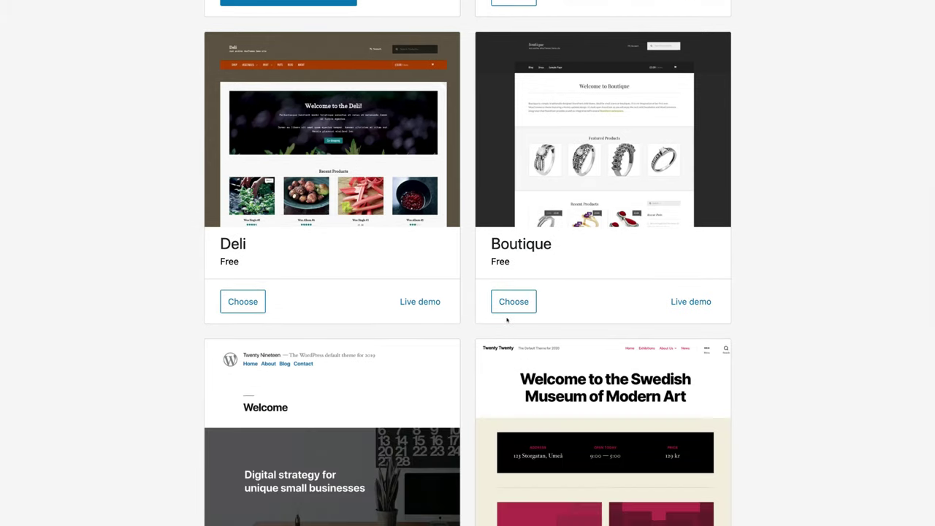
{"action": "scroll", "coordinate": [471, 317], "scroll_direction": "up", "scroll_amount": 4}
{"action": "scroll", "coordinate": [467, 307], "scroll_direction": "up", "scroll_amount": 3}
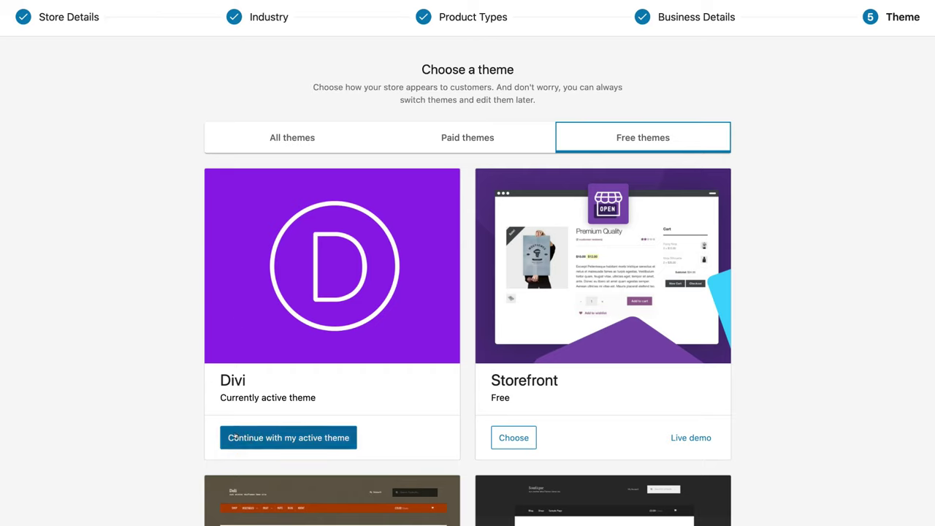
{"action": "left_click", "coordinate": [278, 431]}
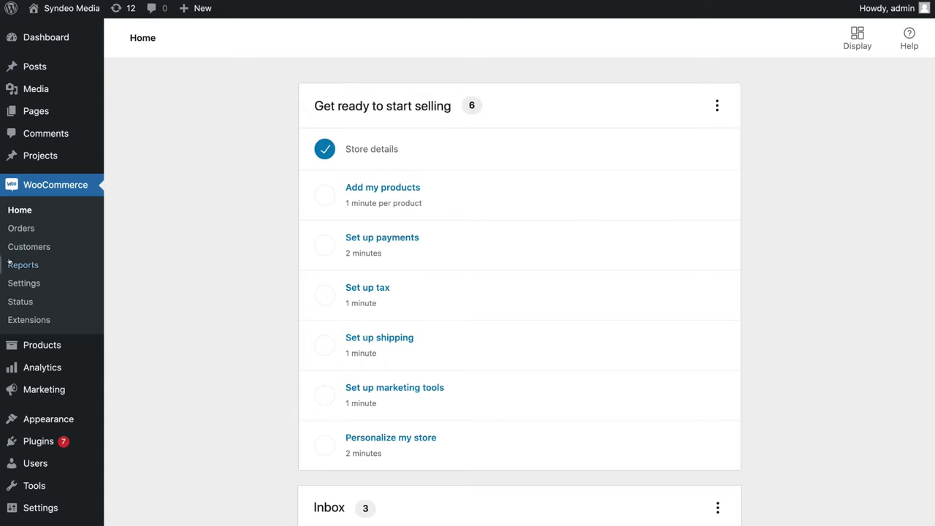
Step: Review the store address, general options and currency options in the WooCommerce general settings, and save them
{"action": "left_click", "coordinate": [45, 282]}
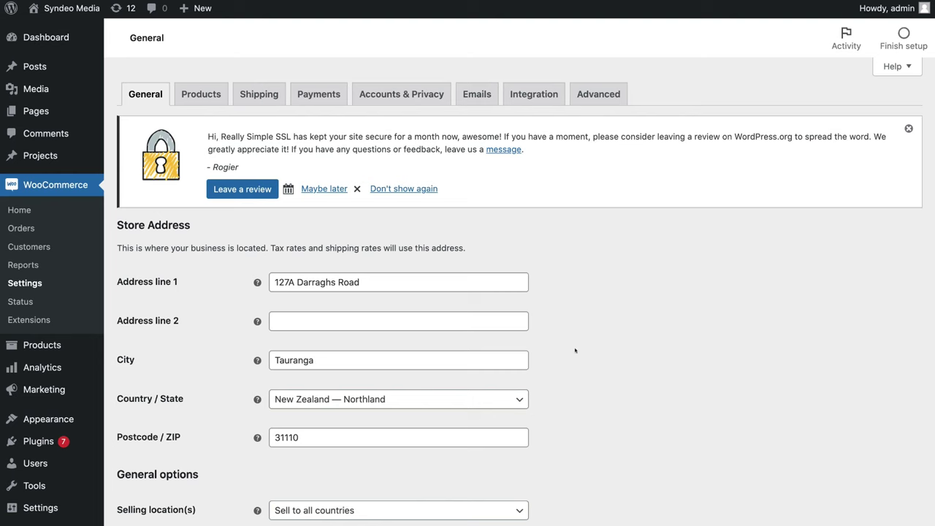
{"action": "scroll", "coordinate": [580, 348], "scroll_direction": "down", "scroll_amount": 3}
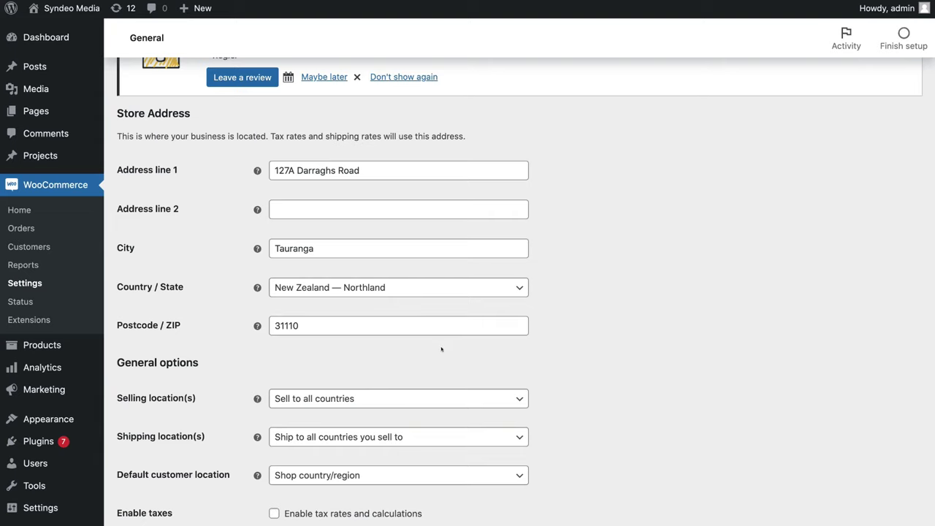
{"action": "scroll", "coordinate": [229, 358], "scroll_direction": "down", "scroll_amount": 4}
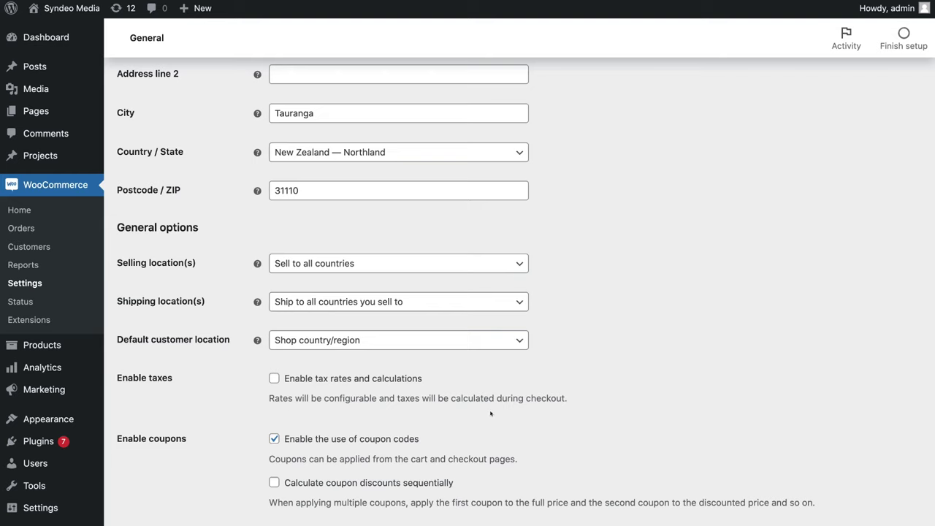
{"action": "scroll", "coordinate": [538, 409], "scroll_direction": "down", "scroll_amount": 3}
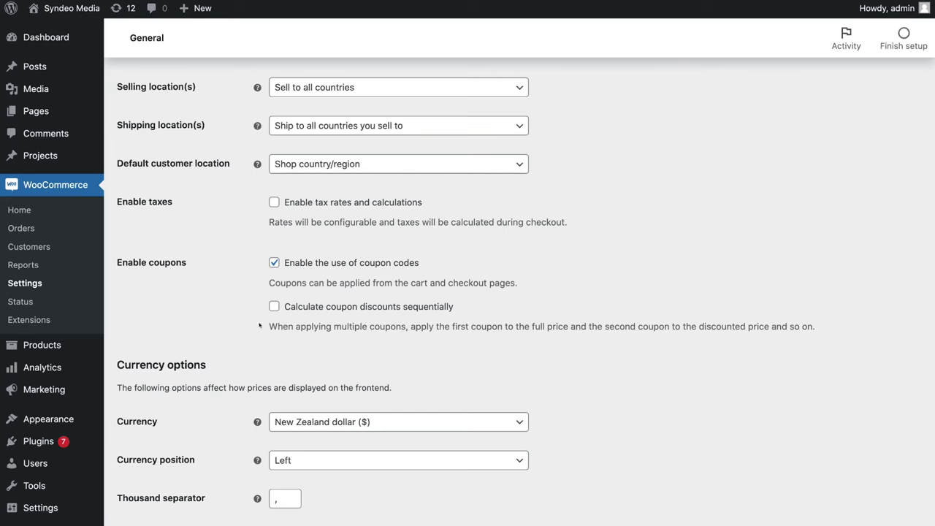
{"action": "scroll", "coordinate": [455, 360], "scroll_direction": "down", "scroll_amount": 3}
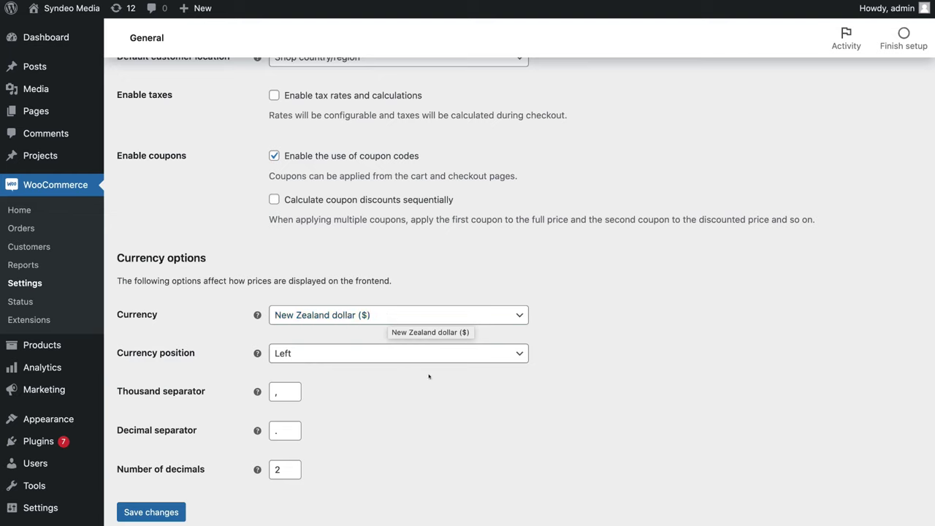
{"action": "left_click", "coordinate": [138, 514]}
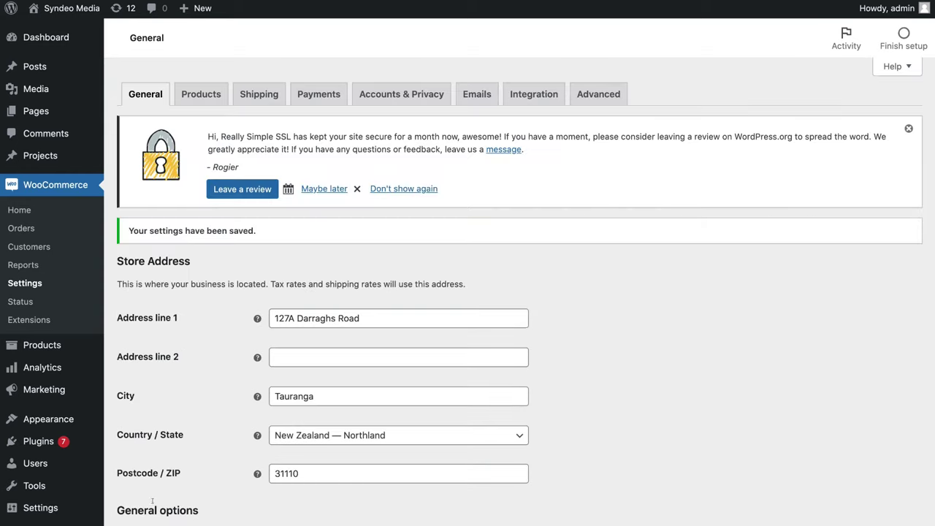
Step: In the WooCommerce product settings, enable redirecting to the cart page after successful addition, keep kg as the weight unit, and save
{"action": "left_click", "coordinate": [196, 95]}
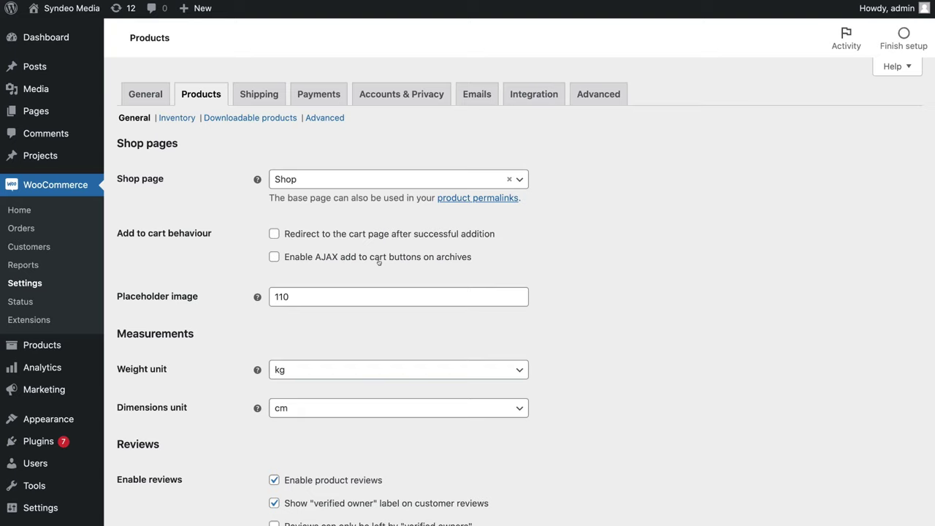
{"action": "left_click", "coordinate": [275, 234]}
{"action": "left_click", "coordinate": [319, 370]}
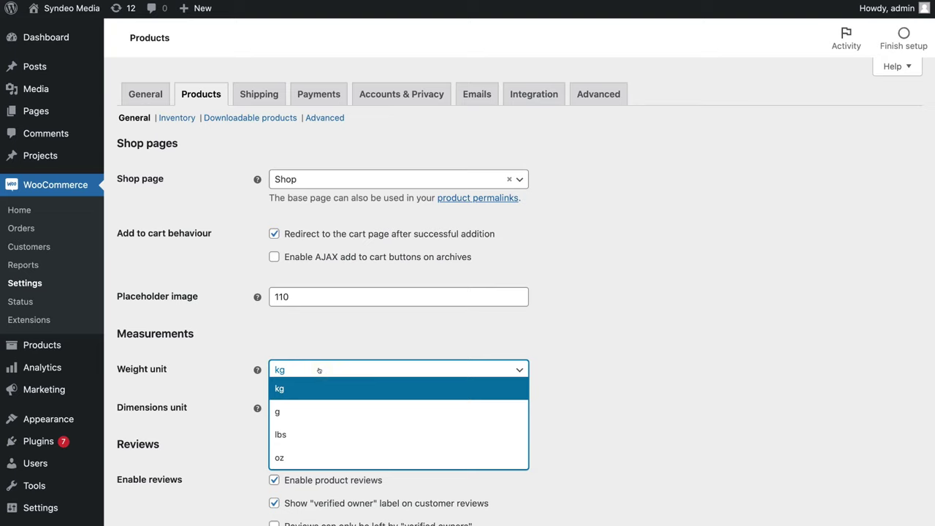
{"action": "left_click", "coordinate": [238, 376]}
{"action": "scroll", "coordinate": [367, 415], "scroll_direction": "down", "scroll_amount": 3}
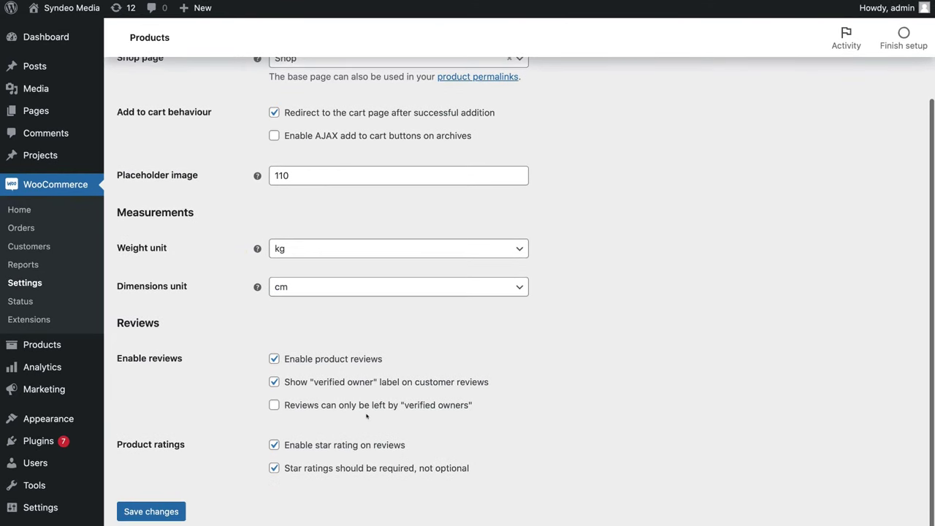
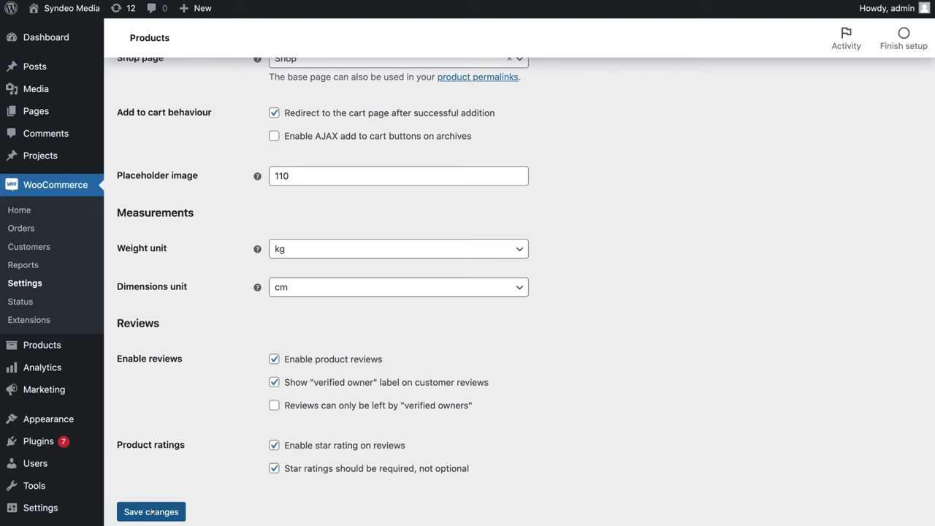
{"action": "left_click", "coordinate": [151, 512]}
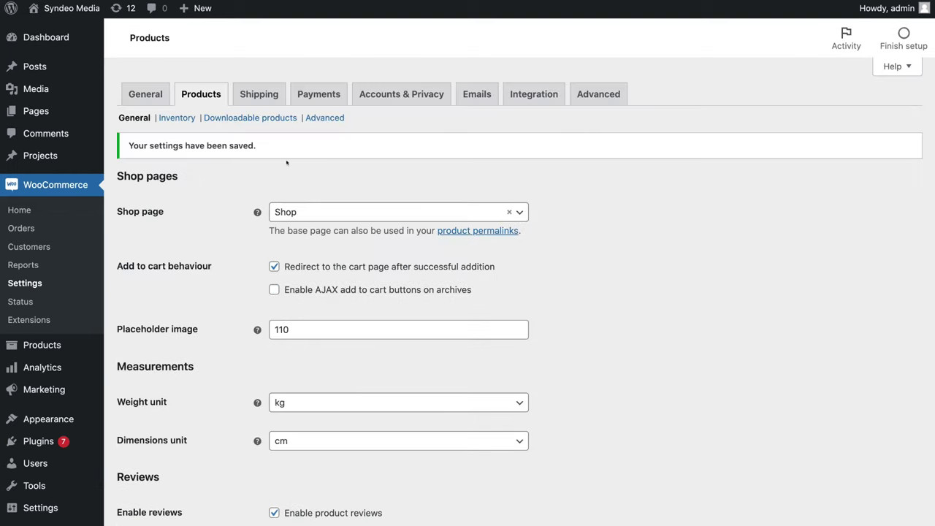
Step: In the shipping settings, add a shipping zone named New Zealand with New Zealand as its zone region
{"action": "left_click", "coordinate": [260, 94]}
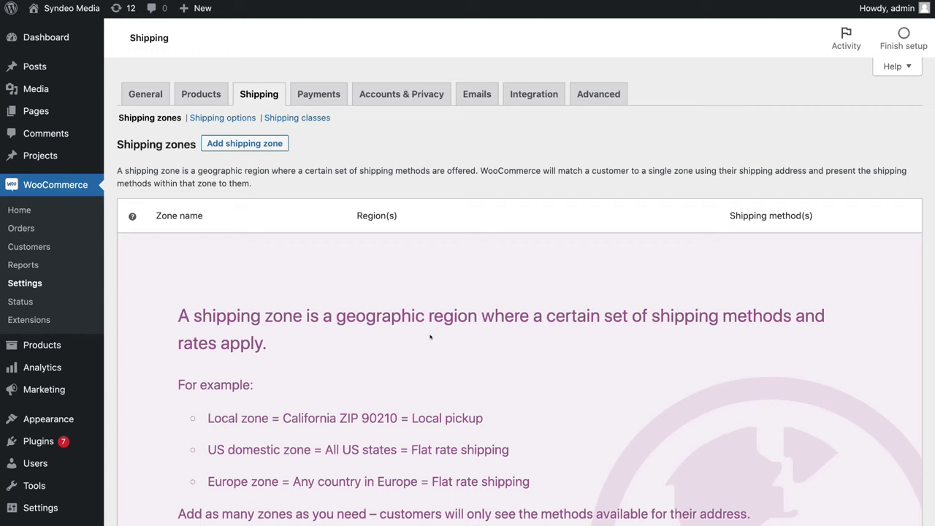
{"action": "left_click", "coordinate": [237, 145]}
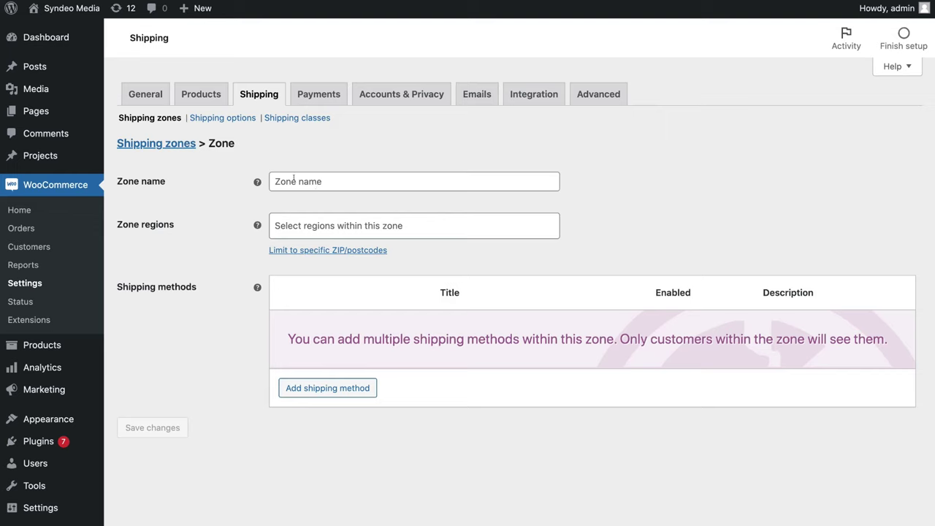
{"action": "left_click", "coordinate": [291, 180]}
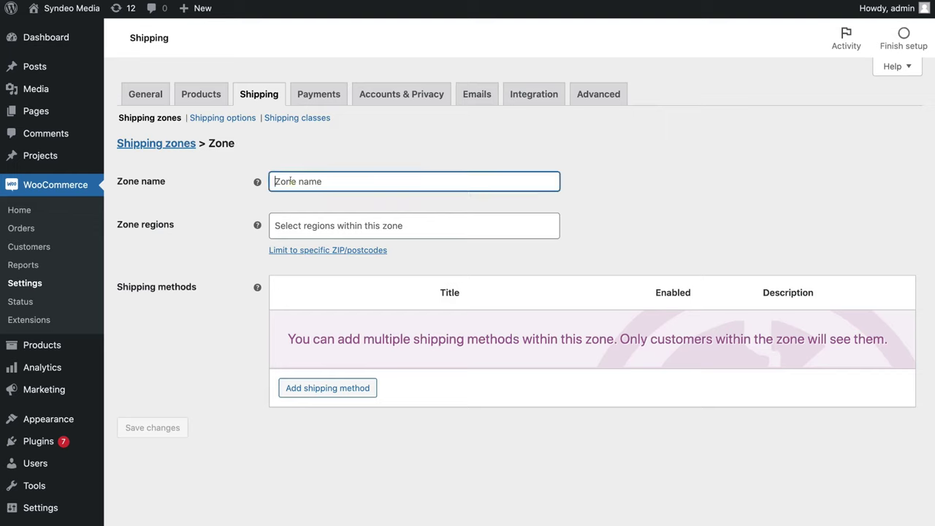
{"action": "type", "text": "New Zealand"}
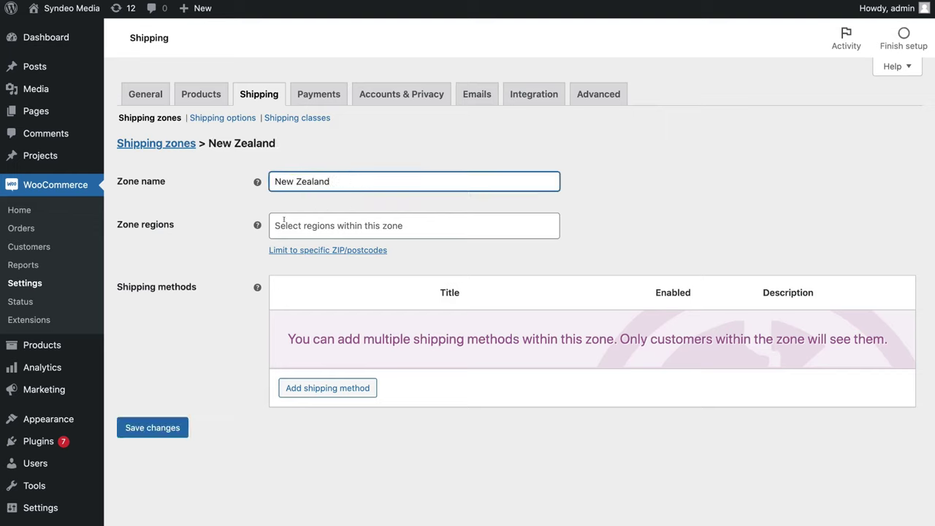
{"action": "left_click", "coordinate": [284, 219]}
{"action": "type", "text": "new zea"}
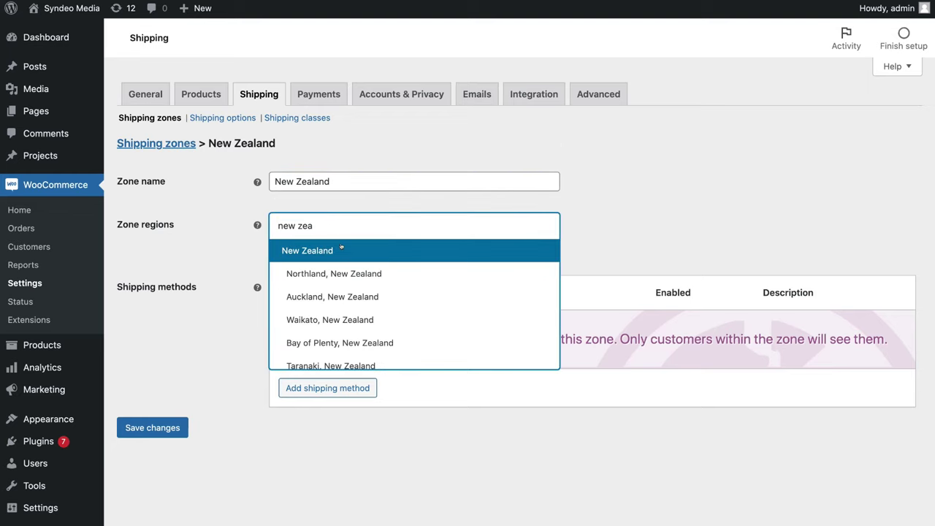
{"action": "left_click", "coordinate": [342, 248]}
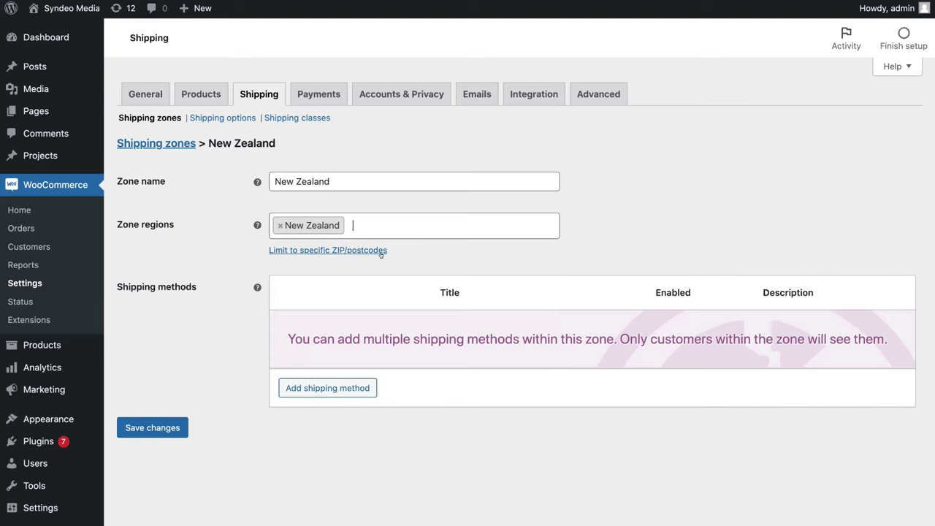
Step: Add the Flat rate shipping method to the New Zealand zone
{"action": "left_click", "coordinate": [318, 386]}
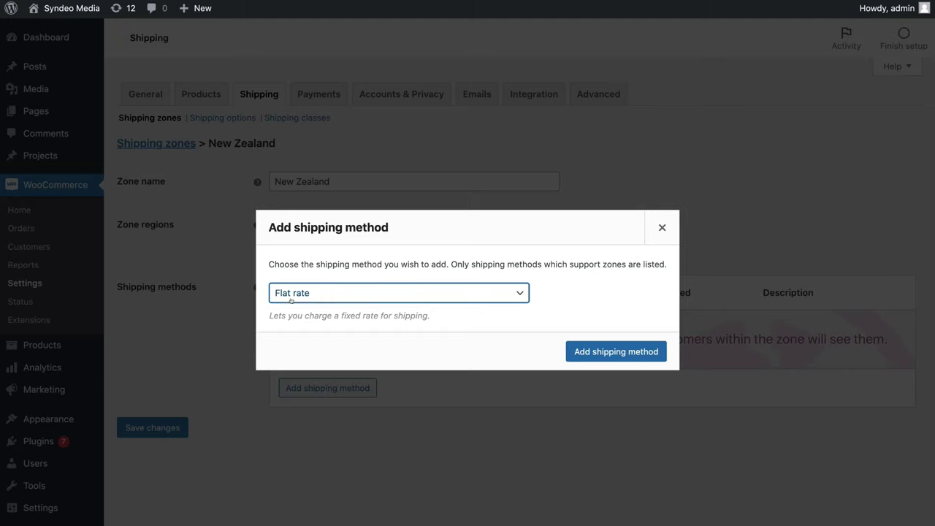
{"action": "left_click", "coordinate": [327, 292]}
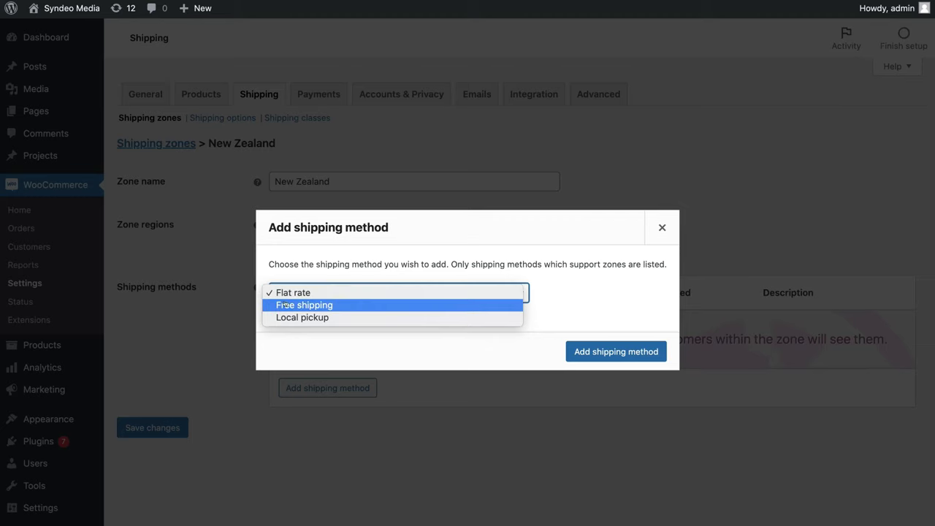
{"action": "left_click", "coordinate": [322, 292]}
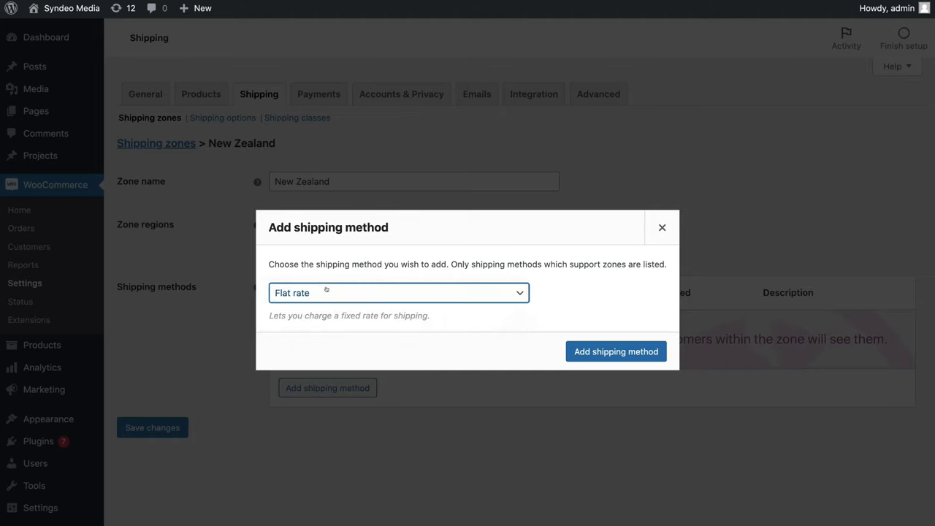
{"action": "left_click", "coordinate": [603, 352]}
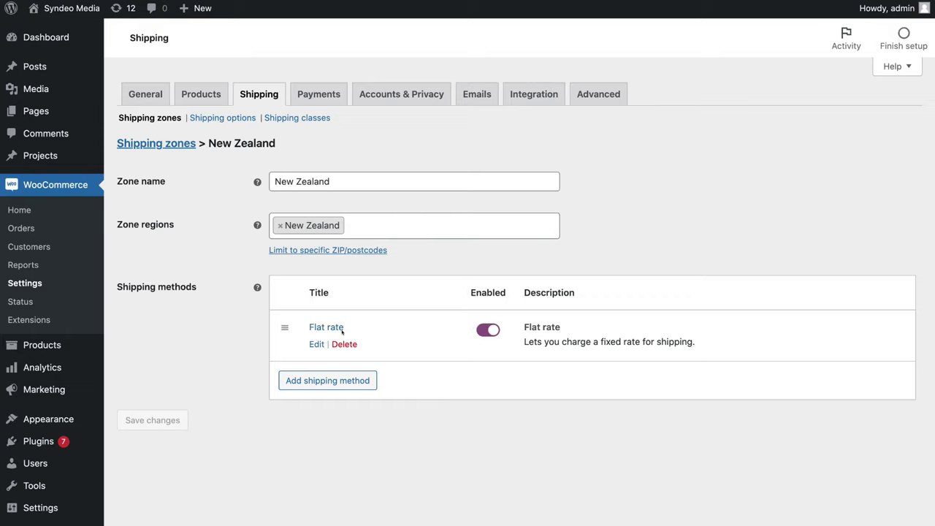
Step: Set the flat rate method's tax status to None and its cost to 10.00, and save it
{"action": "left_click", "coordinate": [316, 342]}
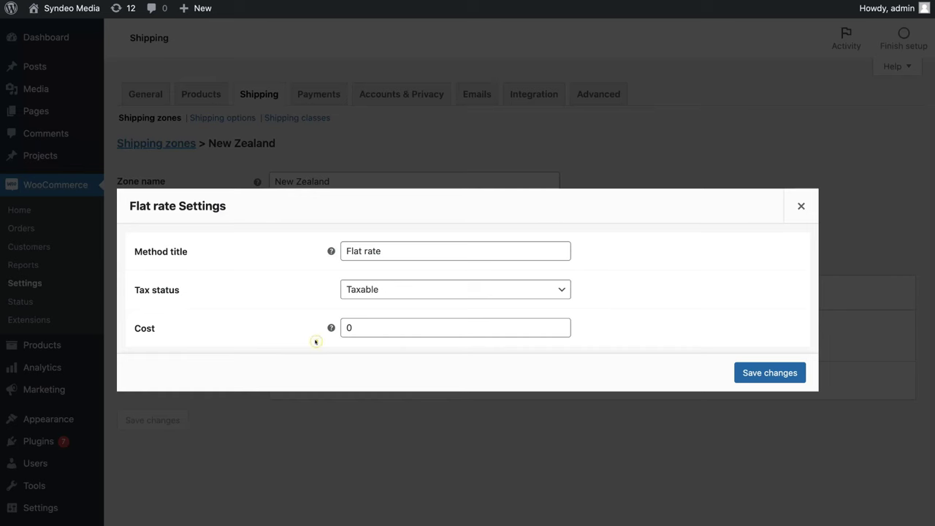
{"action": "left_click", "coordinate": [386, 289]}
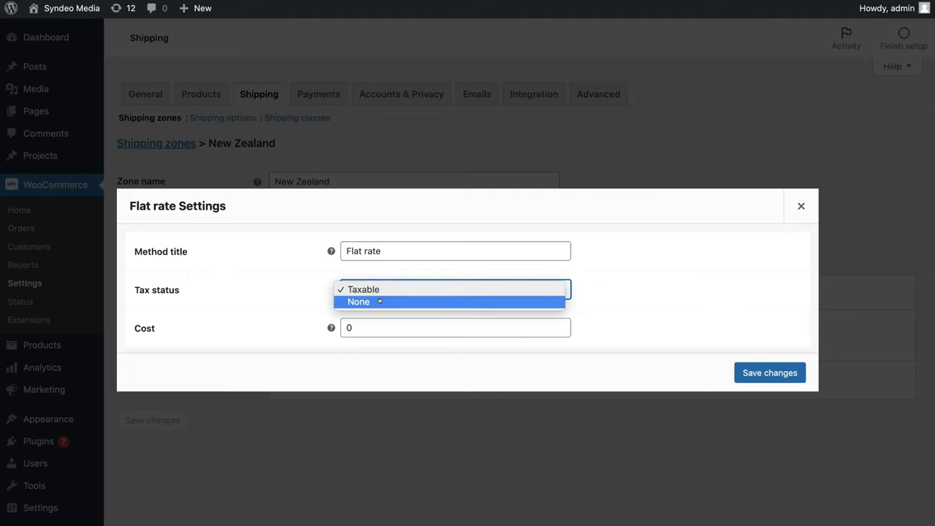
{"action": "left_click", "coordinate": [381, 301]}
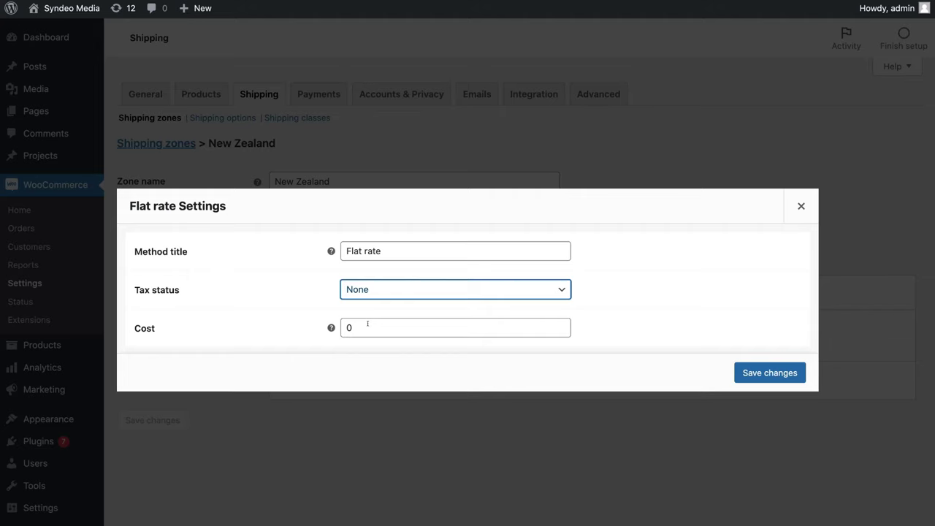
{"action": "double_click", "coordinate": [367, 324]}
{"action": "type", "text": "10.00"}
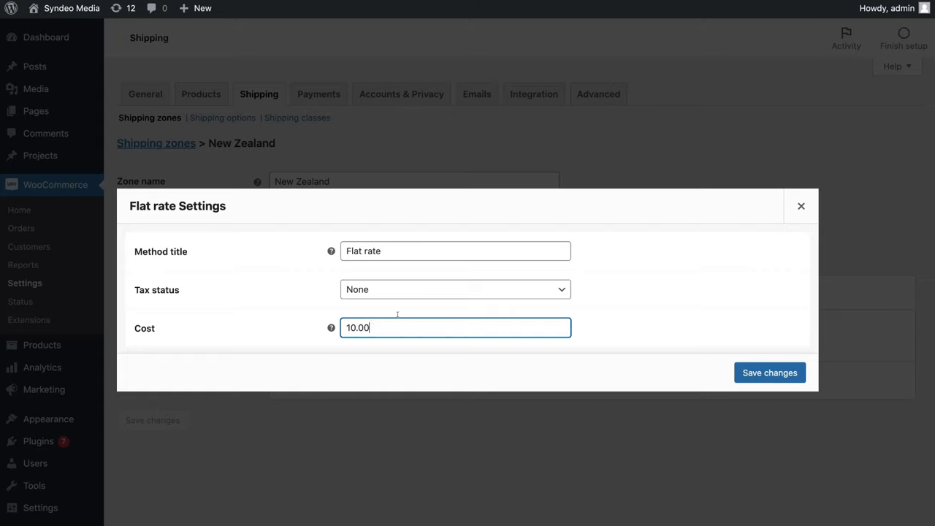
{"action": "left_click", "coordinate": [751, 374]}
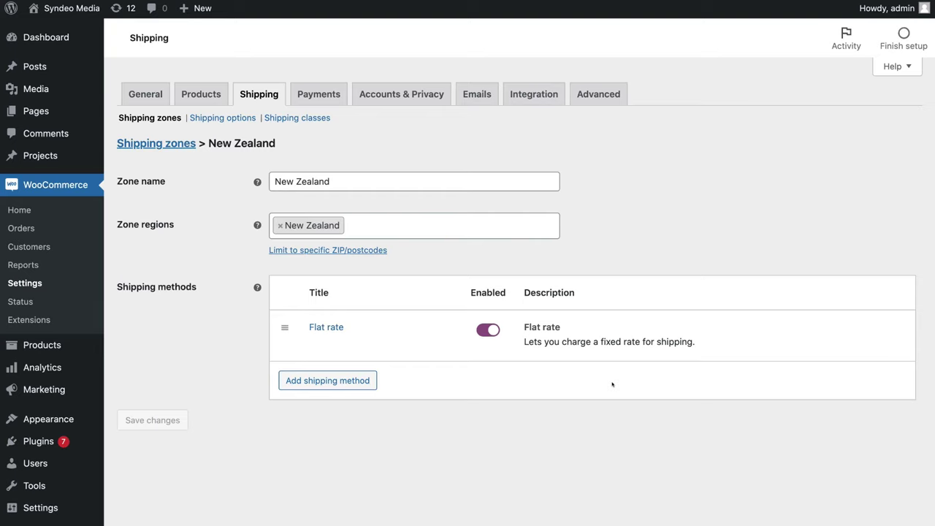
Step: View the dialog for adding another shipping method, close it without adding one, and return to the shipping zones list
{"action": "left_click", "coordinate": [322, 380]}
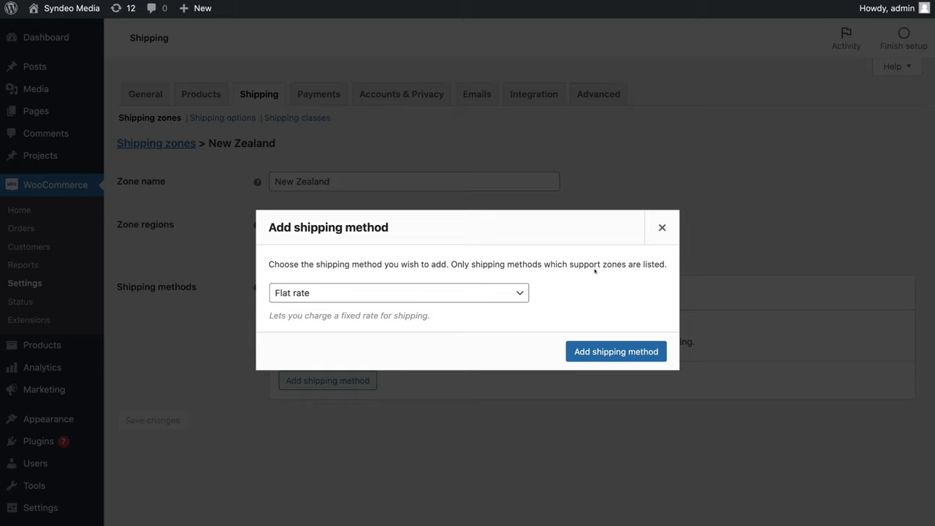
{"action": "left_click", "coordinate": [661, 230]}
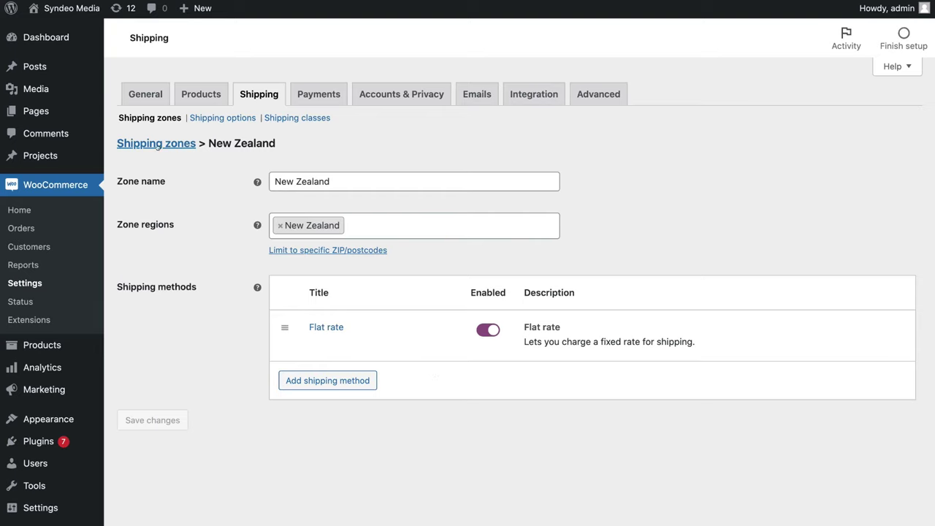
{"action": "left_click", "coordinate": [157, 144]}
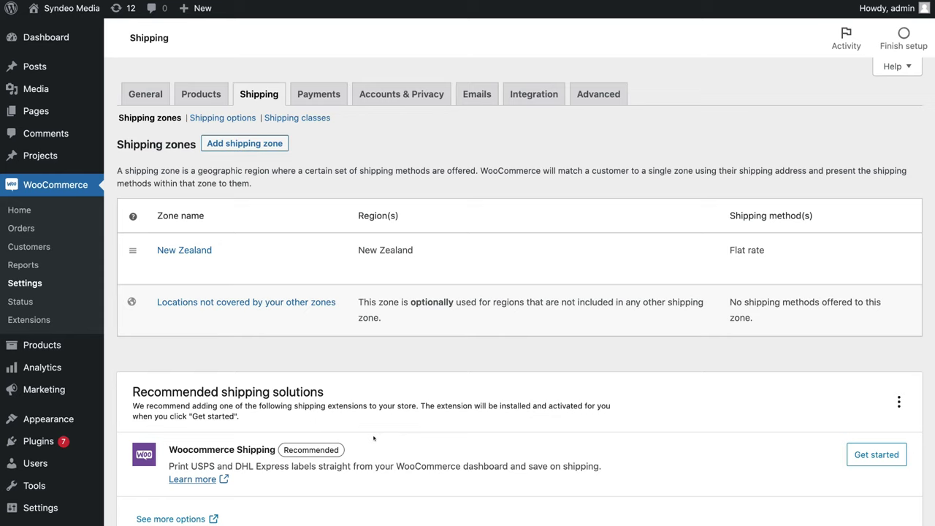
Step: Install WooCommerce Payments from the store's payment methods
{"action": "left_click", "coordinate": [313, 95]}
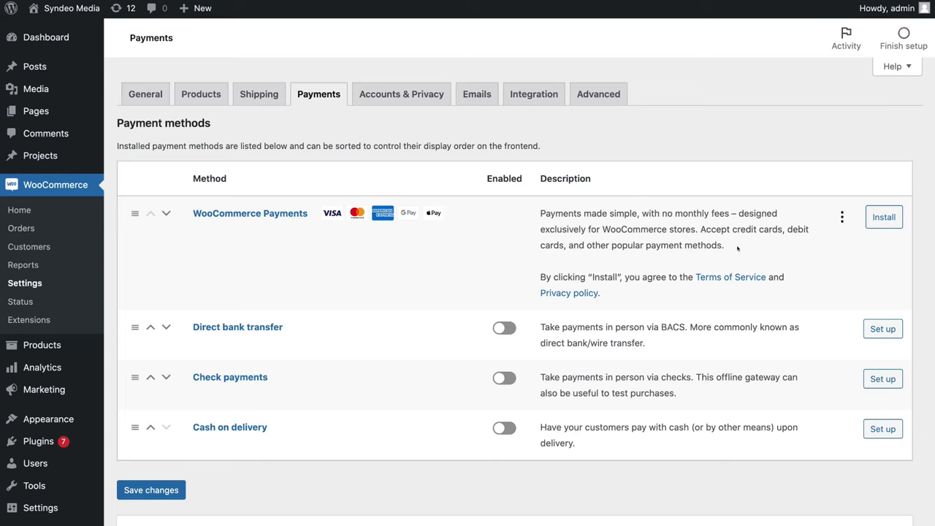
{"action": "left_click", "coordinate": [884, 219]}
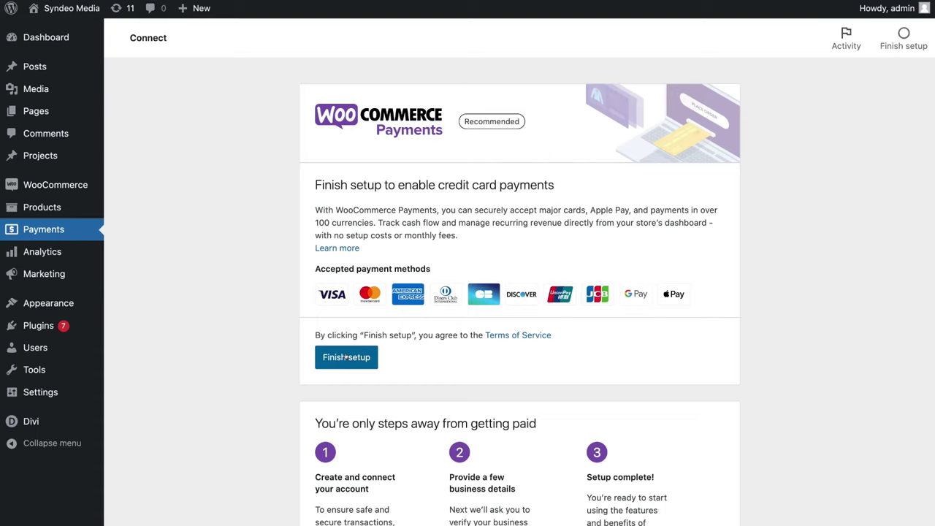
Step: In the WooCommerce accounts and privacy settings, allow customers to log into an existing account during checkout, and save
{"action": "mouse_move", "coordinate": [43, 186]}
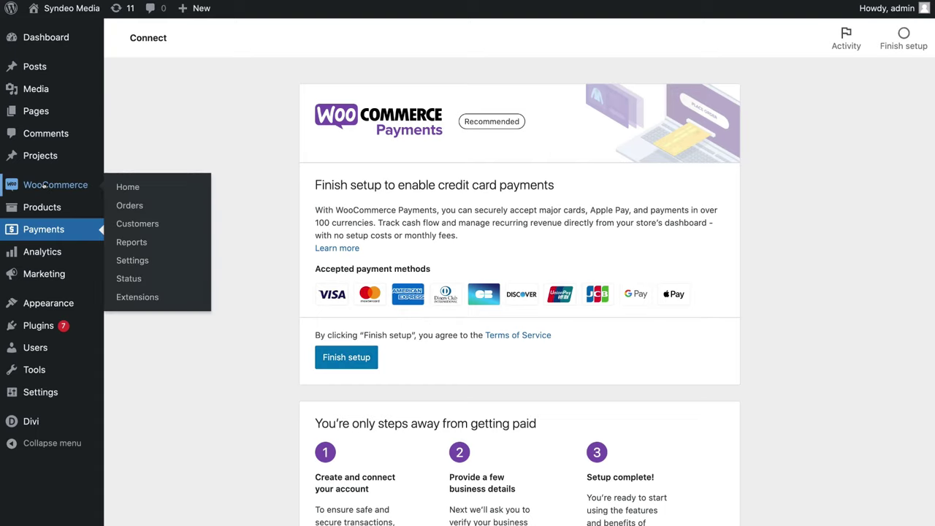
{"action": "left_click", "coordinate": [133, 260]}
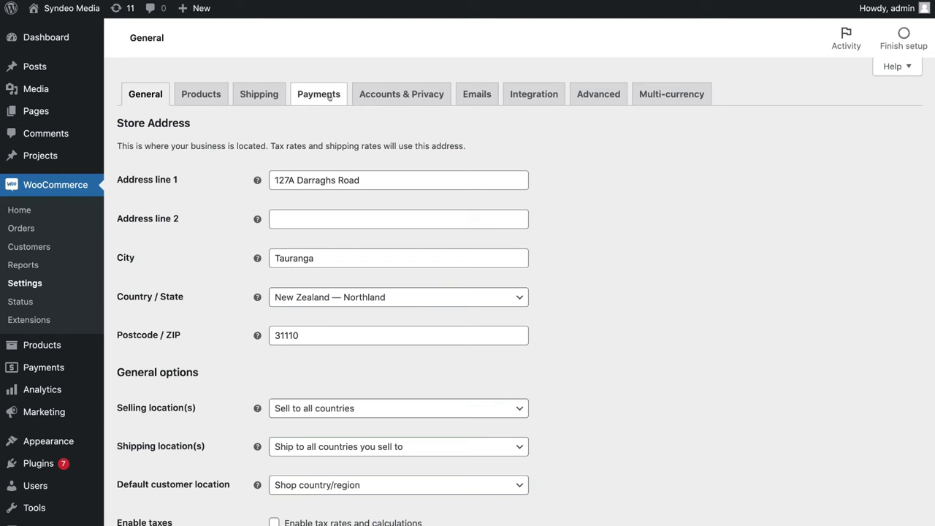
{"action": "left_click", "coordinate": [404, 94]}
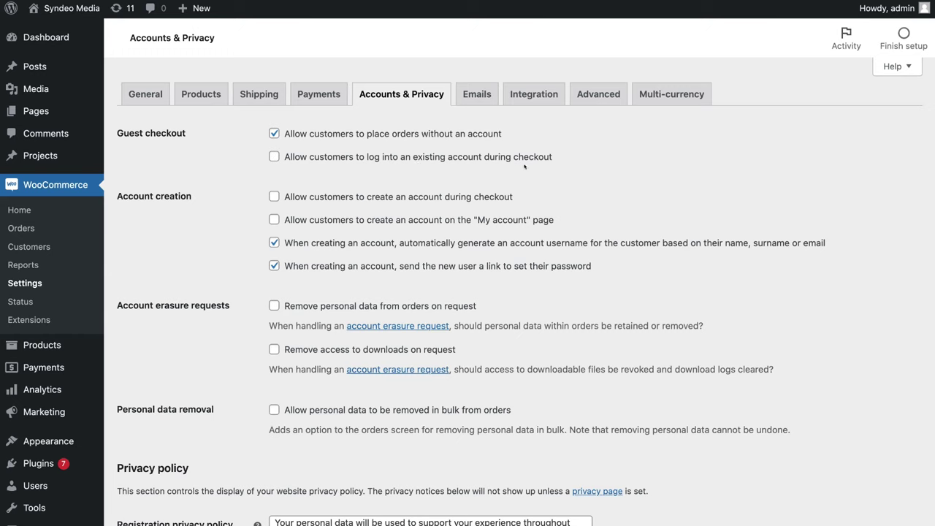
{"action": "left_click", "coordinate": [274, 156]}
{"action": "scroll", "coordinate": [271, 310], "scroll_direction": "down", "scroll_amount": 5}
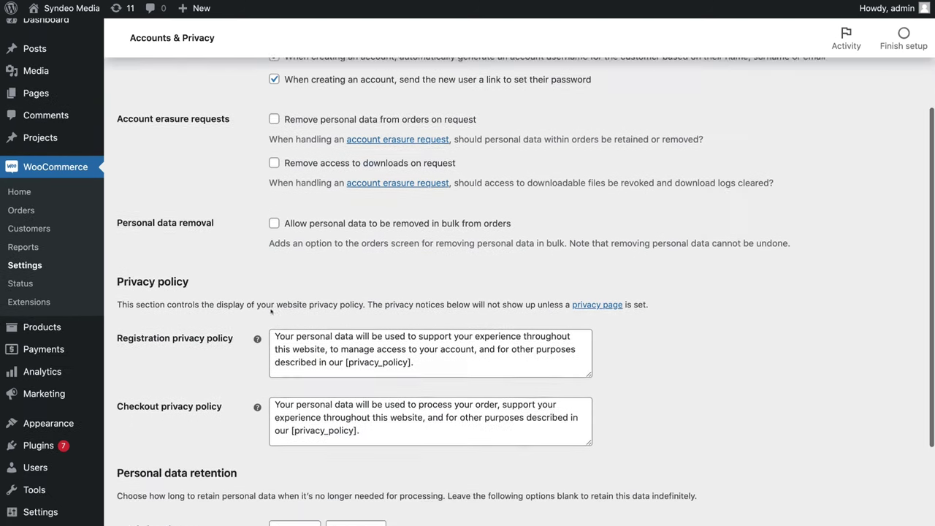
{"action": "scroll", "coordinate": [270, 310], "scroll_direction": "down", "scroll_amount": 3}
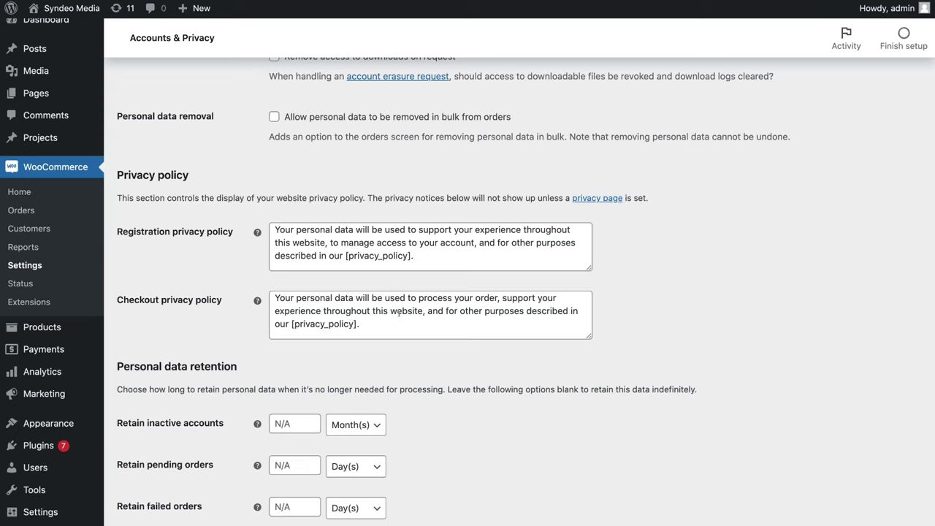
{"action": "scroll", "coordinate": [399, 311], "scroll_direction": "down", "scroll_amount": 3}
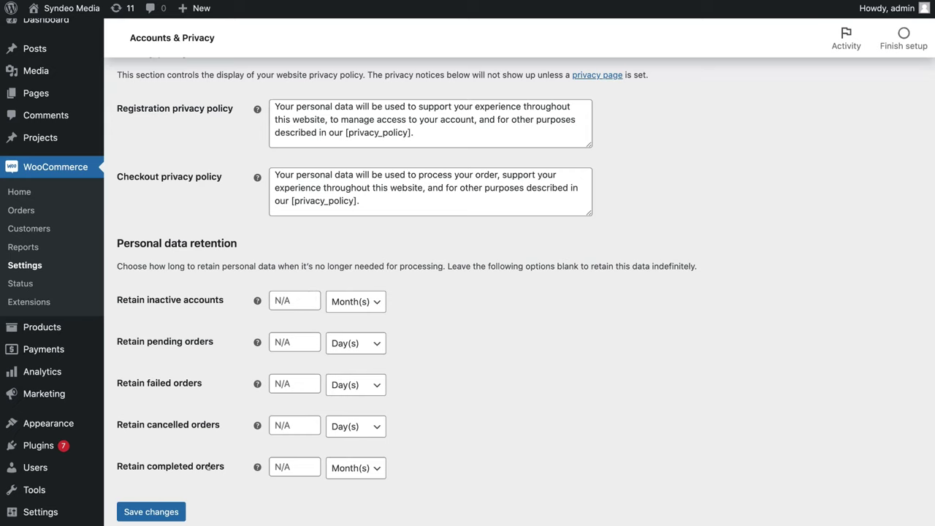
{"action": "left_click", "coordinate": [150, 512]}
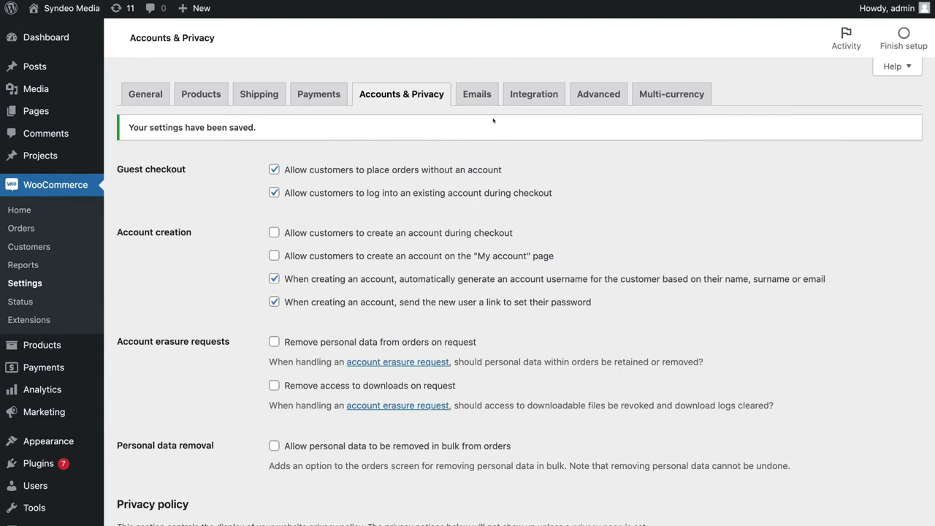
Step: Review the store's email notifications and open the settings of the Completed order email
{"action": "left_click", "coordinate": [477, 95]}
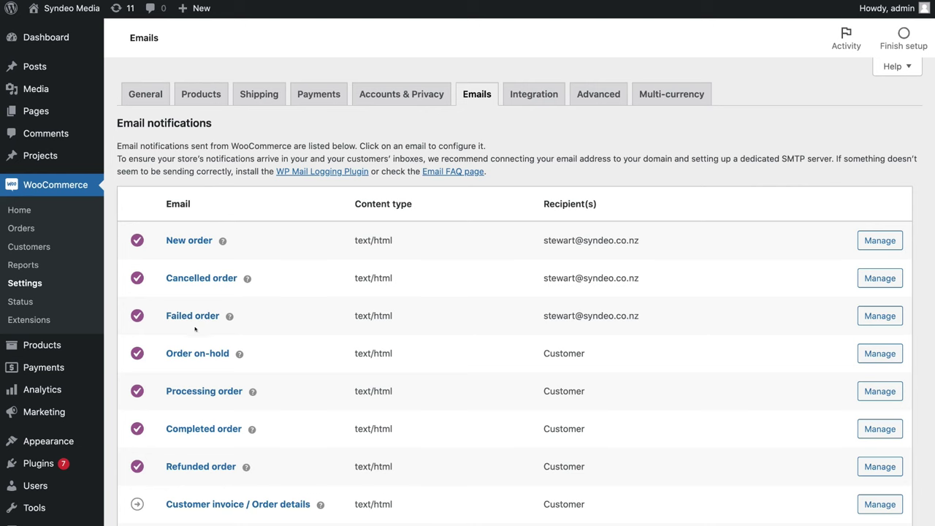
{"action": "scroll", "coordinate": [191, 351], "scroll_direction": "down", "scroll_amount": 2}
{"action": "scroll", "coordinate": [193, 351], "scroll_direction": "down", "scroll_amount": 2}
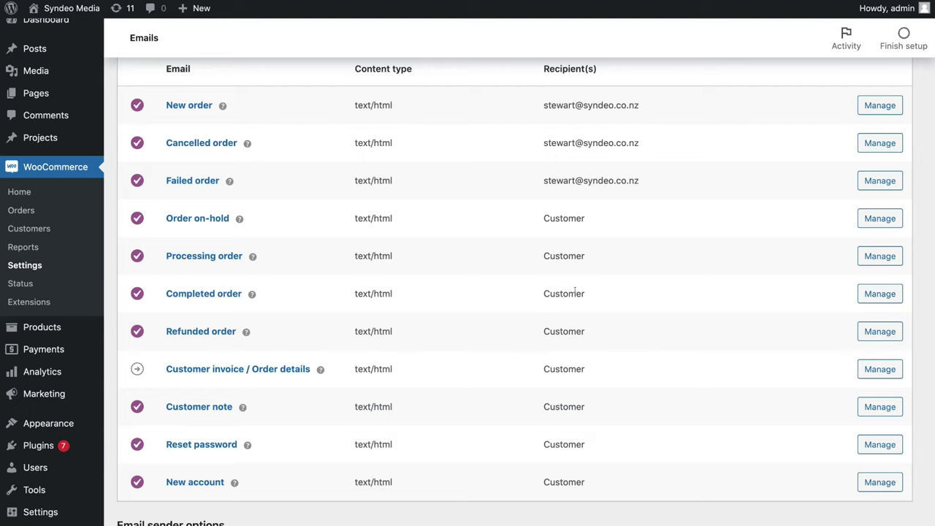
{"action": "left_click", "coordinate": [865, 298]}
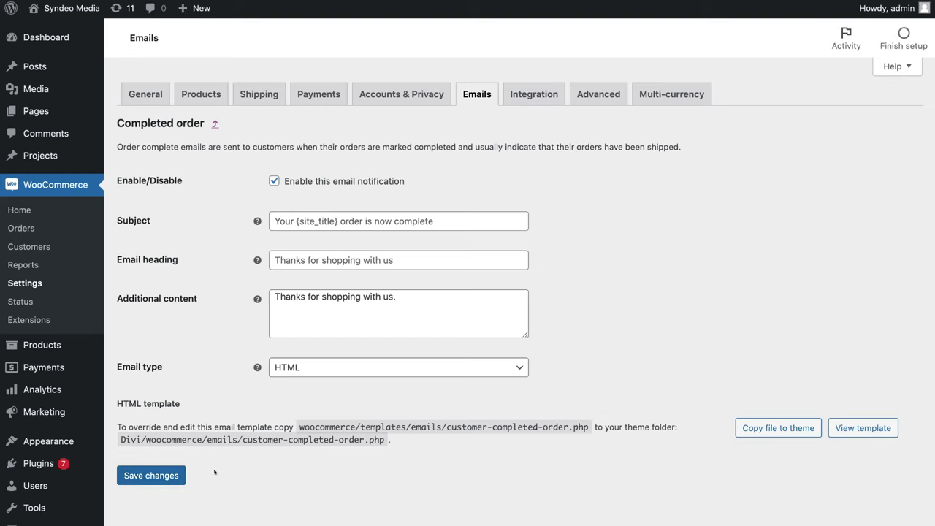
Step: Review the MaxMind integration, advanced page setup and multi-currency settings of WooCommerce
{"action": "left_click", "coordinate": [528, 96]}
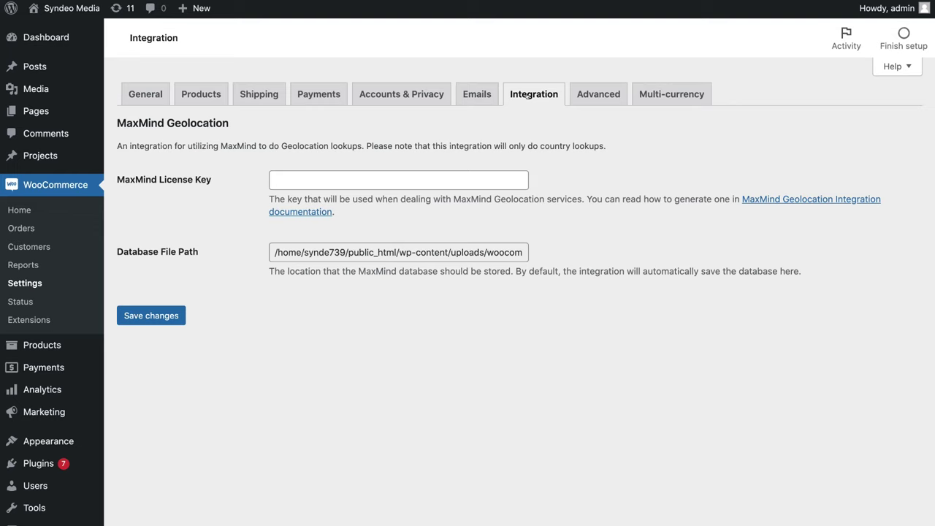
{"action": "left_click", "coordinate": [592, 95]}
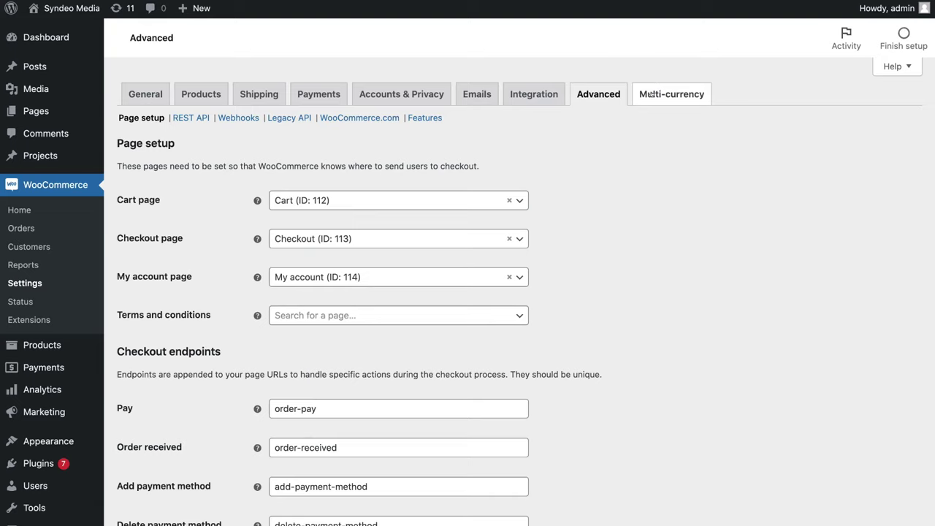
{"action": "left_click", "coordinate": [678, 95]}
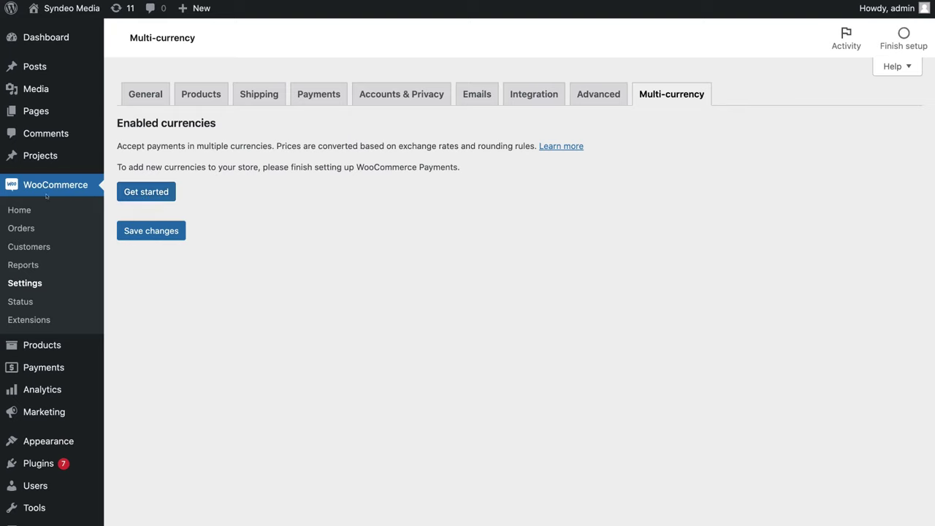
Step: Start a new product named Vertical Bar Necklace and fill in its description with the bold tagline, gift paragraph and four feature bullets
{"action": "mouse_move", "coordinate": [26, 341]}
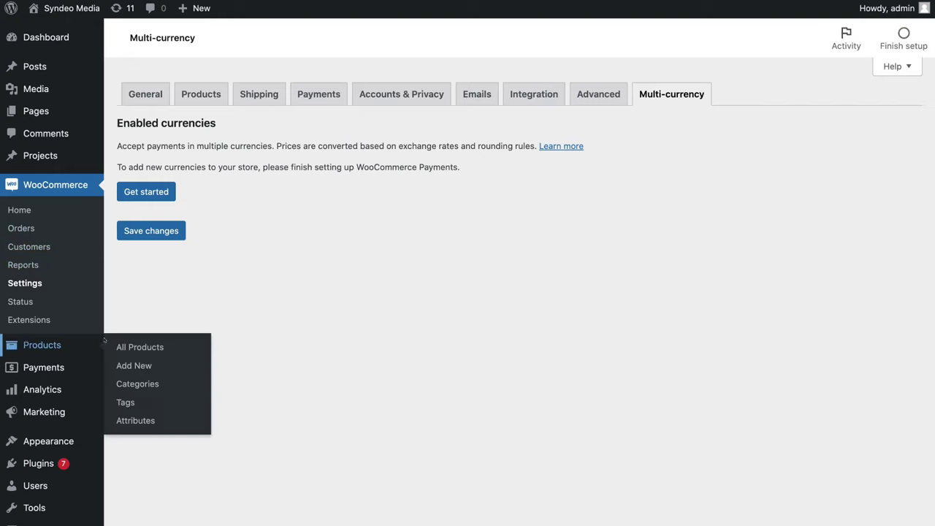
{"action": "left_click", "coordinate": [160, 364]}
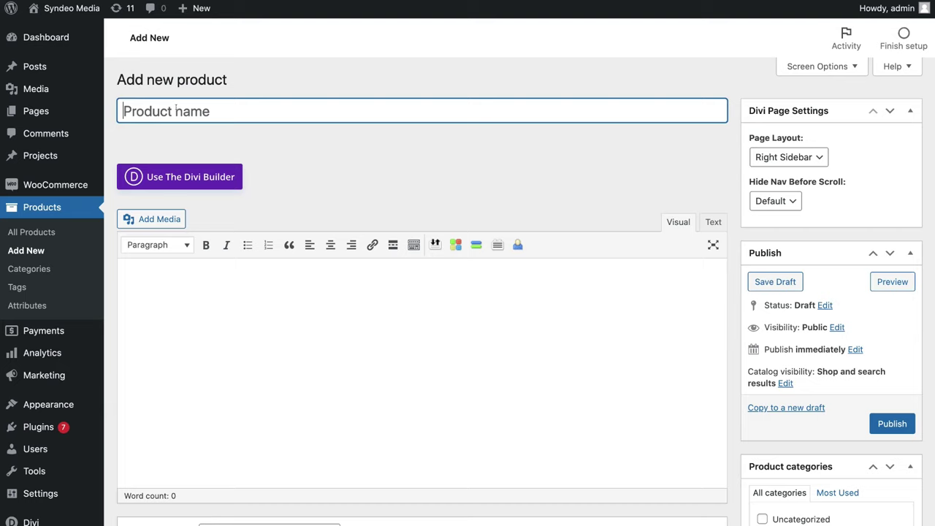
{"action": "type", "text": "Vertical Bar Necklace"}
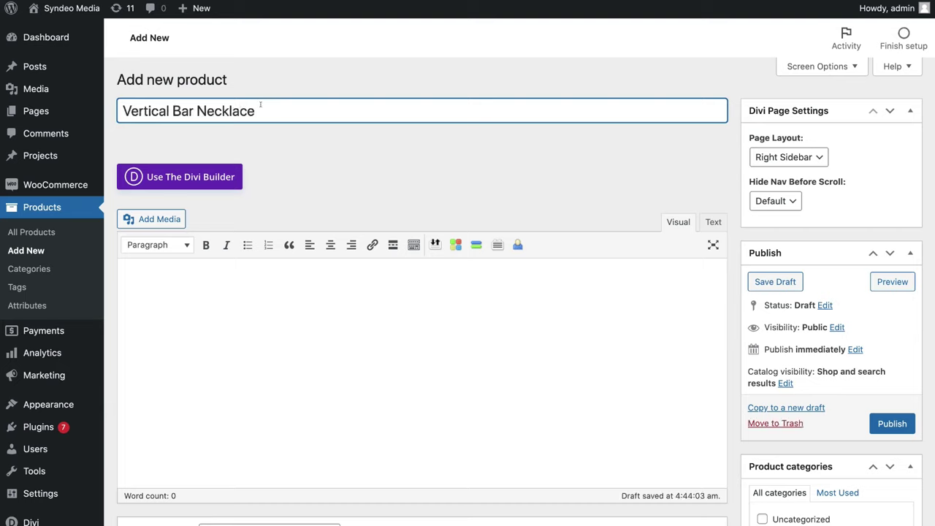
{"action": "left_click", "coordinate": [157, 278]}
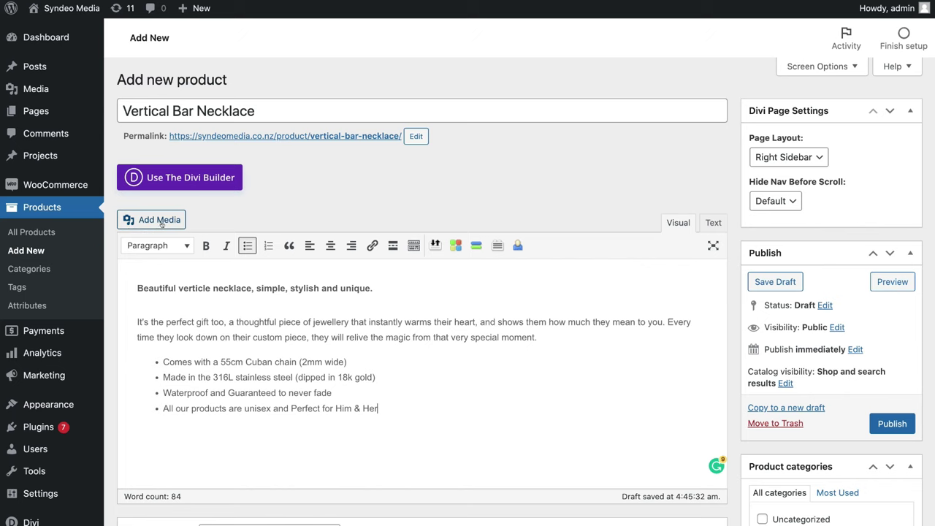
Step: Set the necklace's regular price to $49.99 and its sale price to $29.99
{"action": "scroll", "coordinate": [343, 349], "scroll_direction": "down", "scroll_amount": 5}
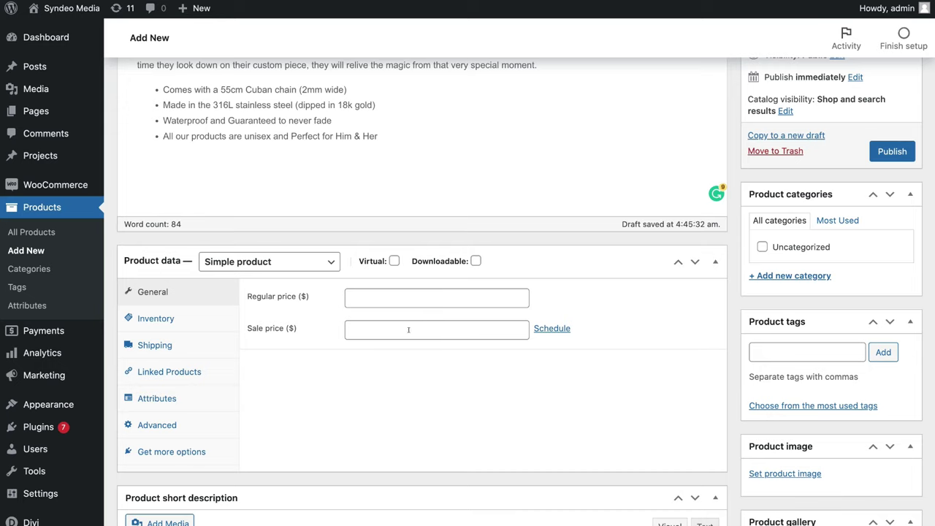
{"action": "left_click", "coordinate": [358, 295]}
{"action": "type", "text": "49.99"}
{"action": "key", "text": "Tab"}
{"action": "type", "text": "29.99"}
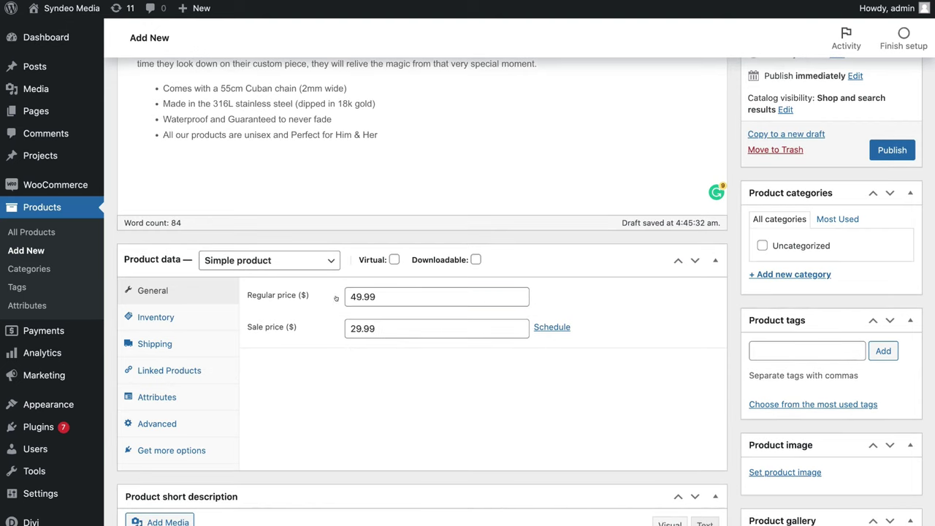
Step: Review the product's inventory options, stock status choices, shipping fields and linked products settings
{"action": "left_click", "coordinate": [193, 316]}
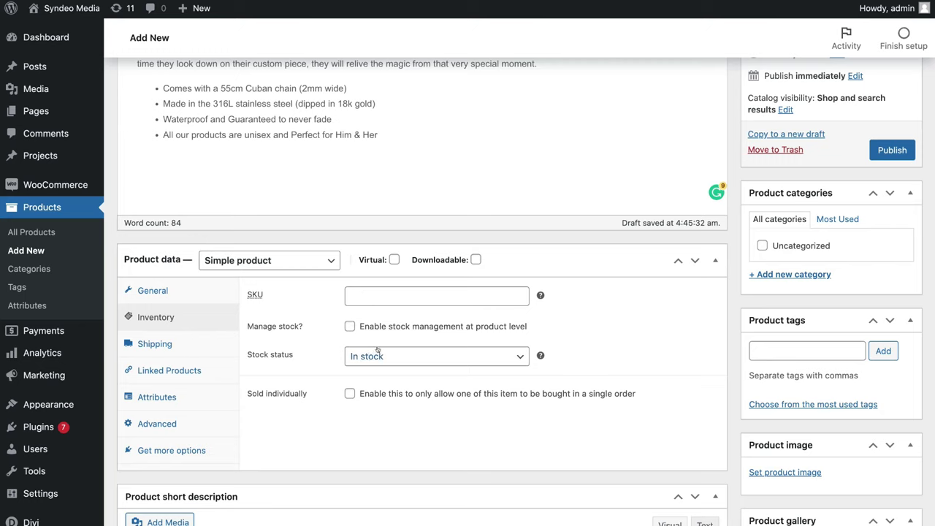
{"action": "left_click", "coordinate": [486, 356]}
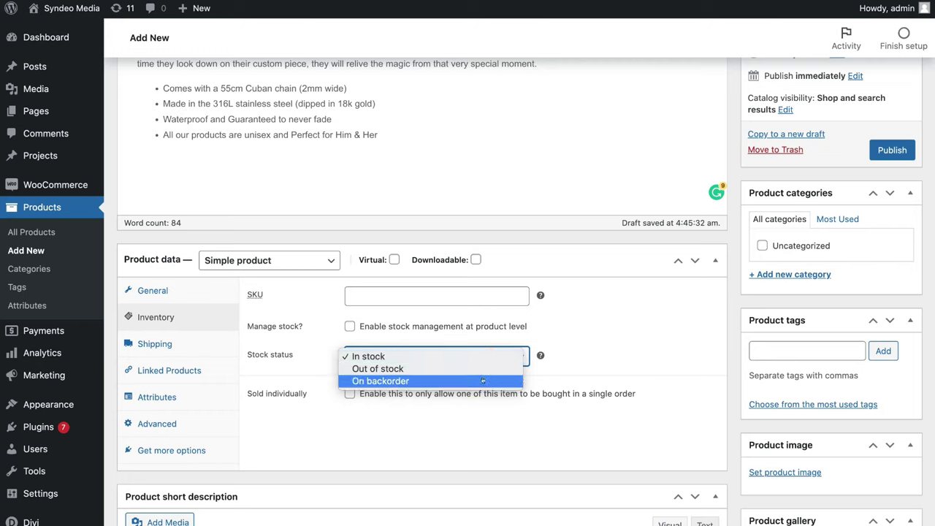
{"action": "left_click", "coordinate": [578, 366]}
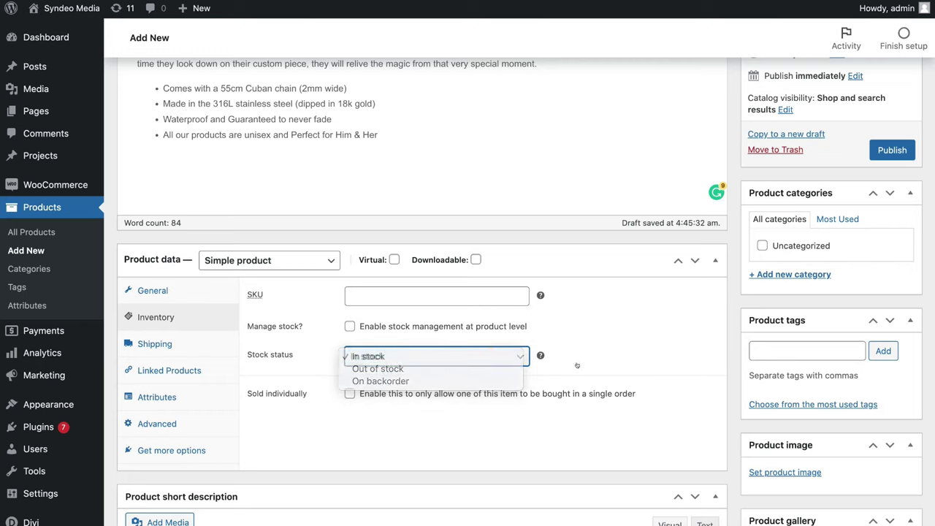
{"action": "left_click", "coordinate": [207, 345]}
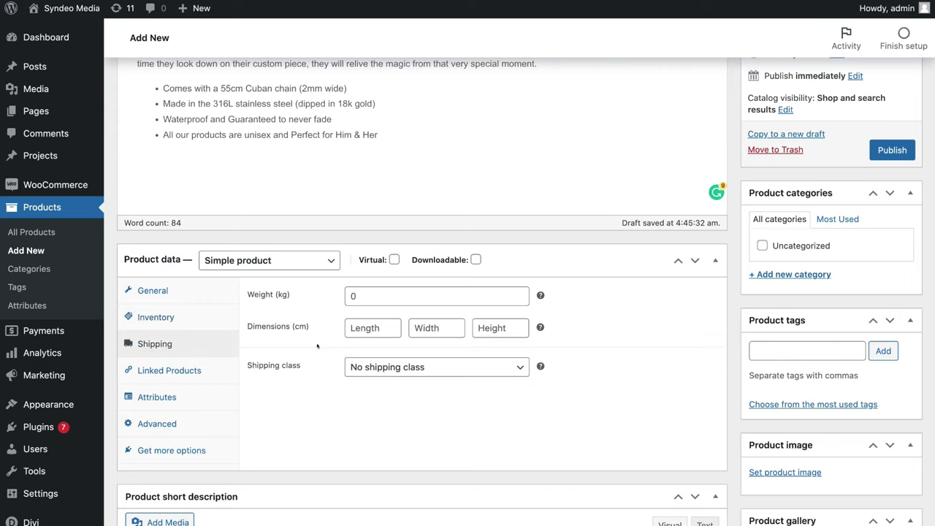
{"action": "left_click", "coordinate": [196, 369]}
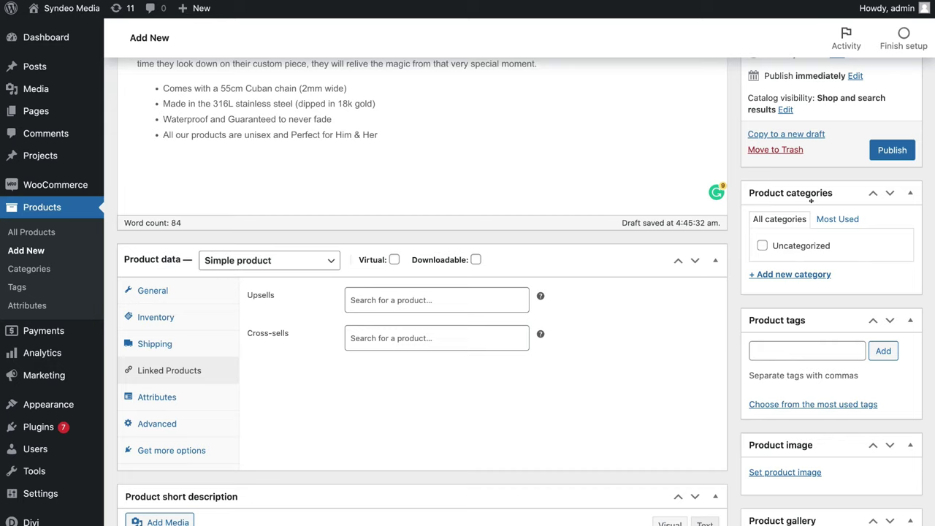
Step: Create a product category named Necklaces and assign the product to it
{"action": "left_click", "coordinate": [788, 273]}
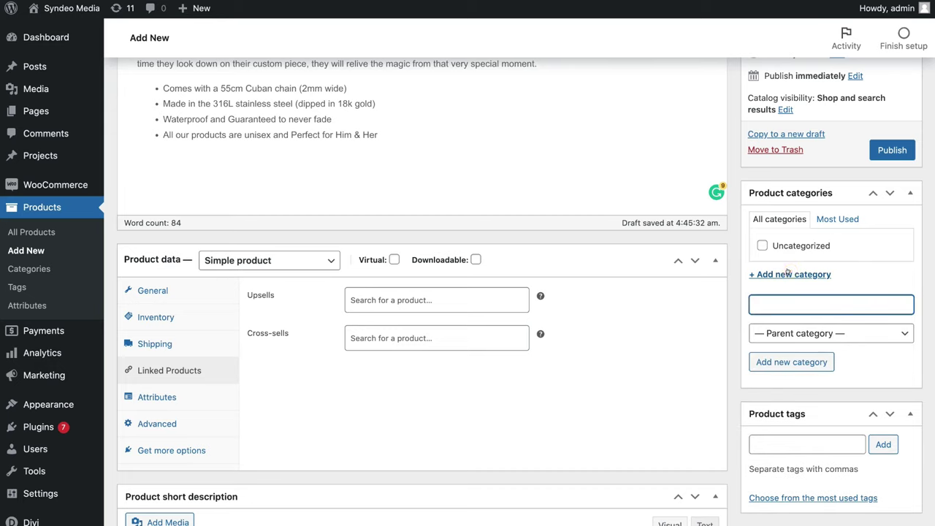
{"action": "type", "text": "Necklaces"}
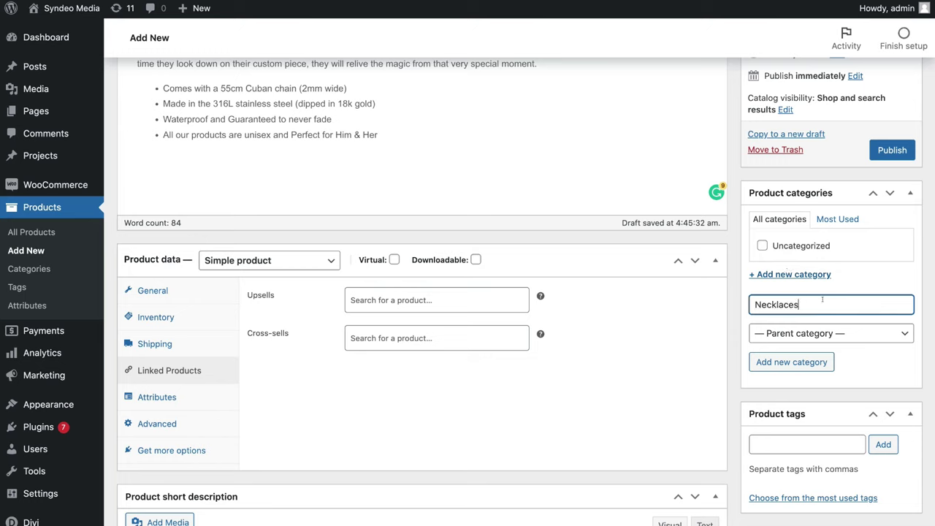
{"action": "left_click", "coordinate": [801, 361]}
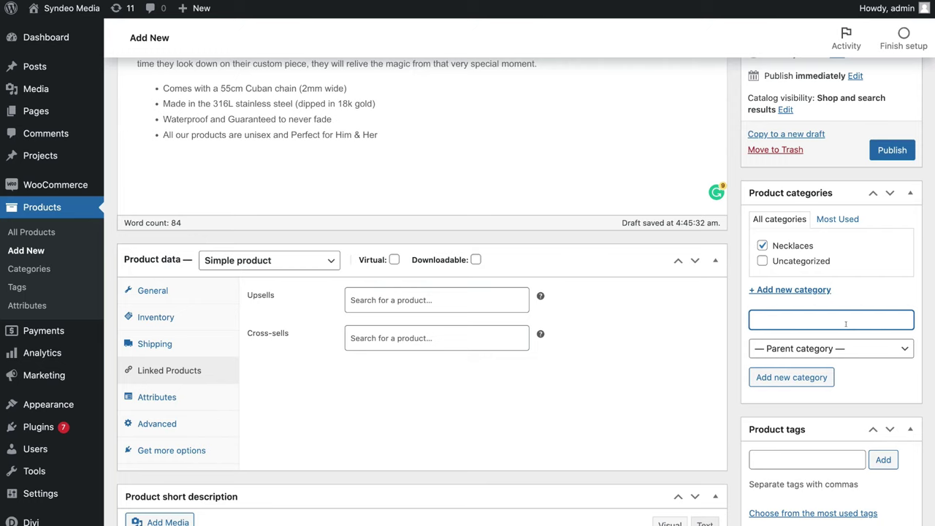
Step: Upload the Vertical Bar Necklace 1 picture from the Necklace Example Product folder for use as the product image
{"action": "scroll", "coordinate": [760, 322], "scroll_direction": "down", "scroll_amount": 4}
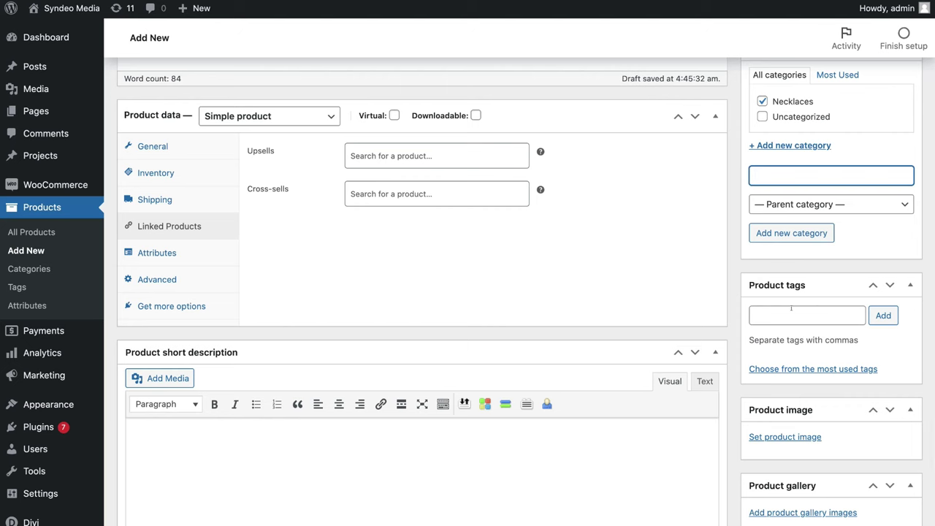
{"action": "scroll", "coordinate": [791, 310], "scroll_direction": "down", "scroll_amount": 2}
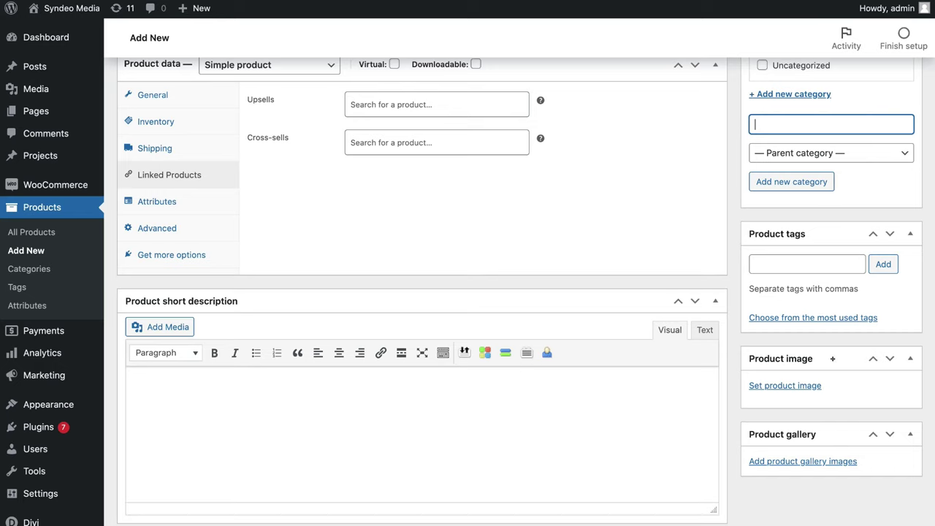
{"action": "left_click", "coordinate": [781, 385]}
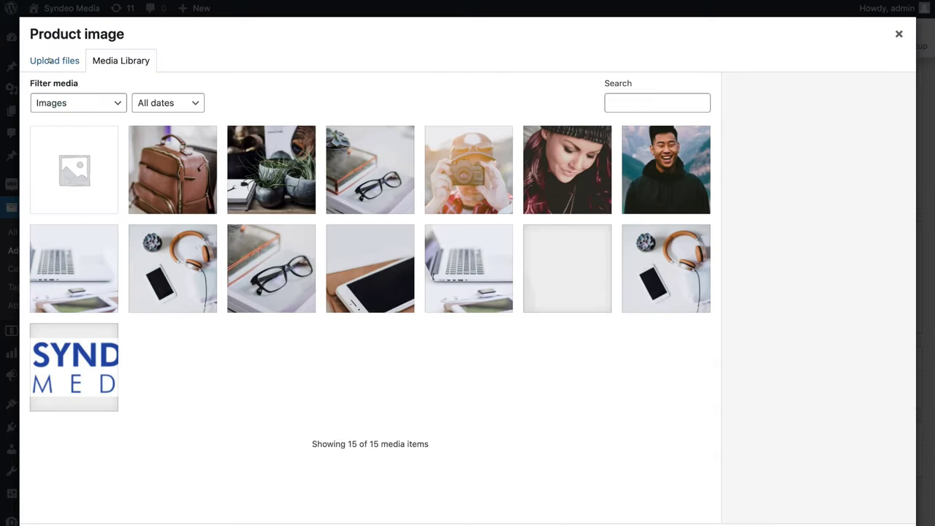
{"action": "left_click", "coordinate": [49, 62]}
{"action": "left_click", "coordinate": [468, 275]}
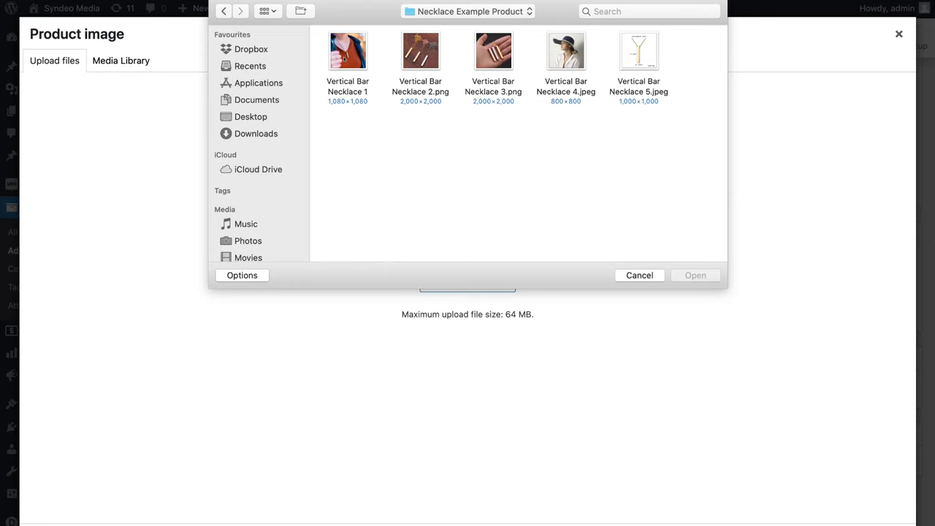
{"action": "left_click", "coordinate": [344, 58]}
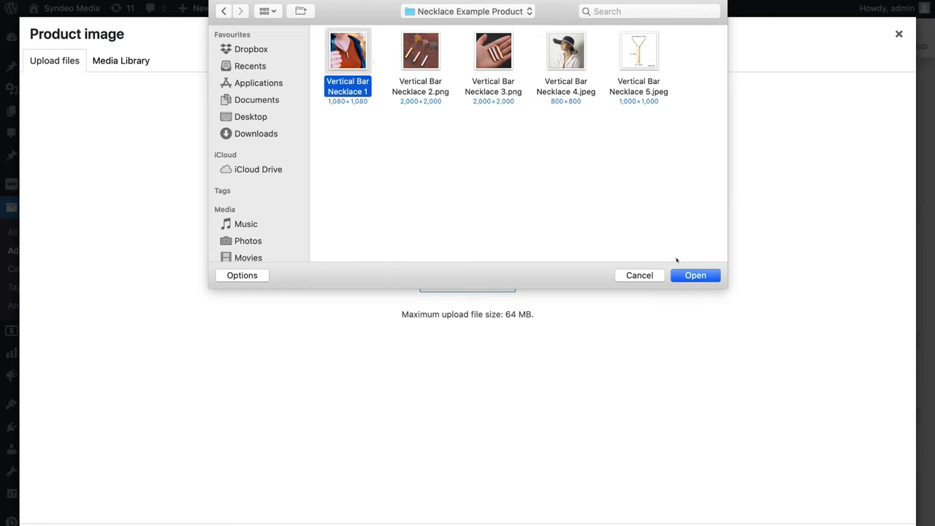
{"action": "left_click", "coordinate": [684, 274]}
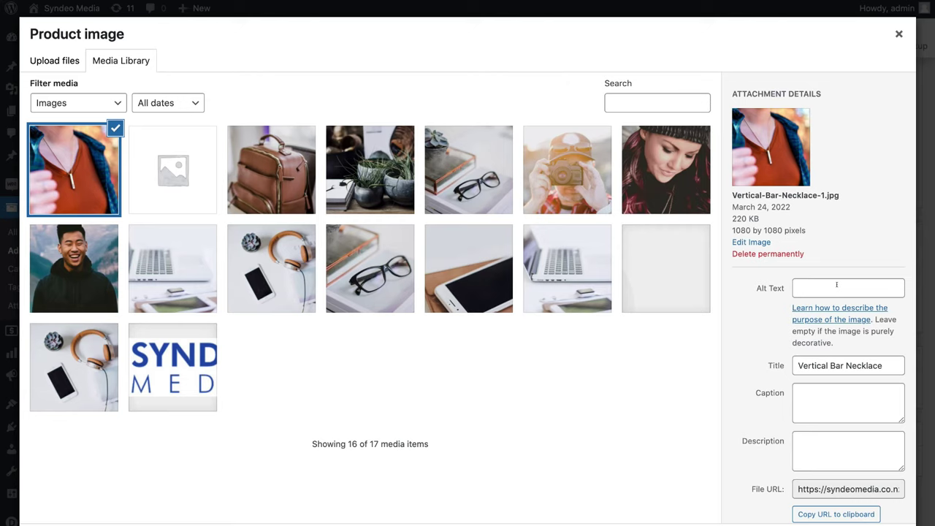
Step: Give the uploaded picture the alt text Vertical Bar Necklace, copied from its title, and set it as the product image
{"action": "triple_click", "coordinate": [840, 365]}
{"action": "key", "text": "ctrl+c"}
{"action": "left_click", "coordinate": [837, 287]}
{"action": "key", "text": "ctrl+v"}
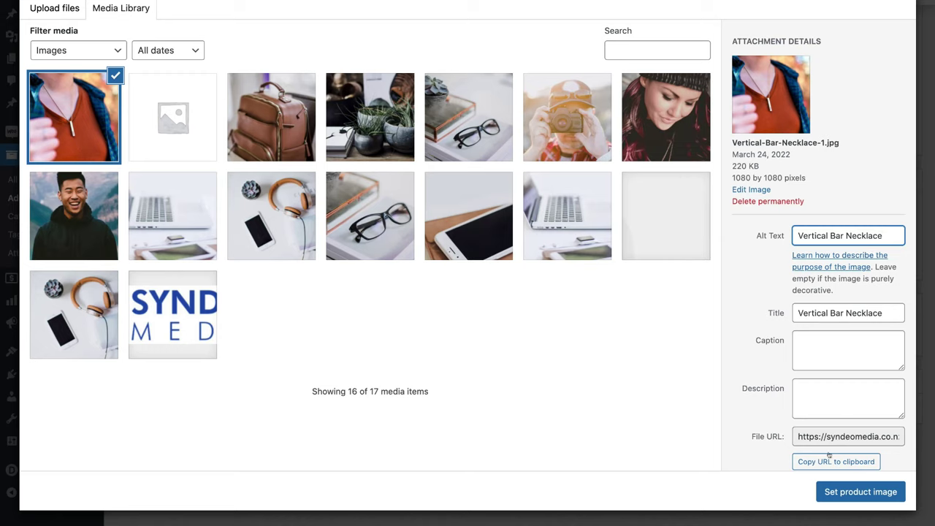
{"action": "left_click", "coordinate": [834, 487]}
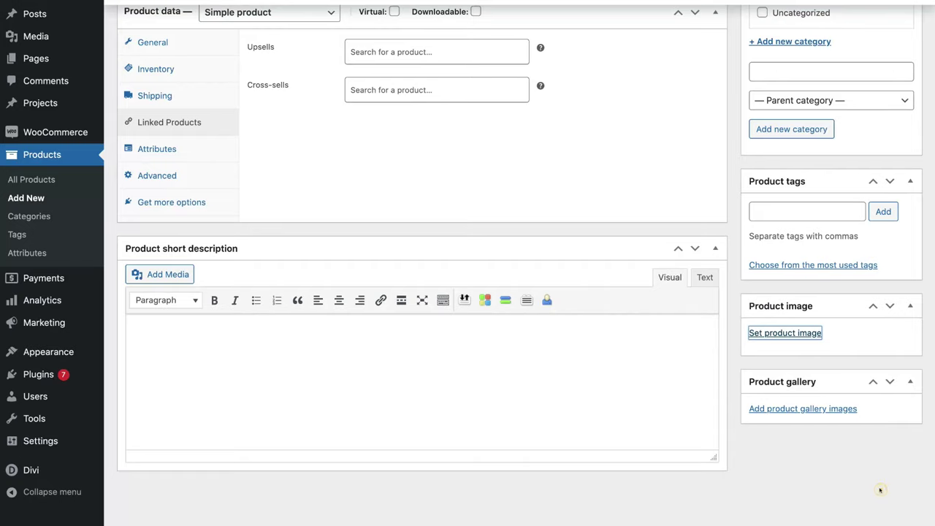
Step: Add the photo of the woman in a hat to the product gallery and paste the perfect gift paragraph as the short description
{"action": "scroll", "coordinate": [839, 498], "scroll_direction": "down", "scroll_amount": 4}
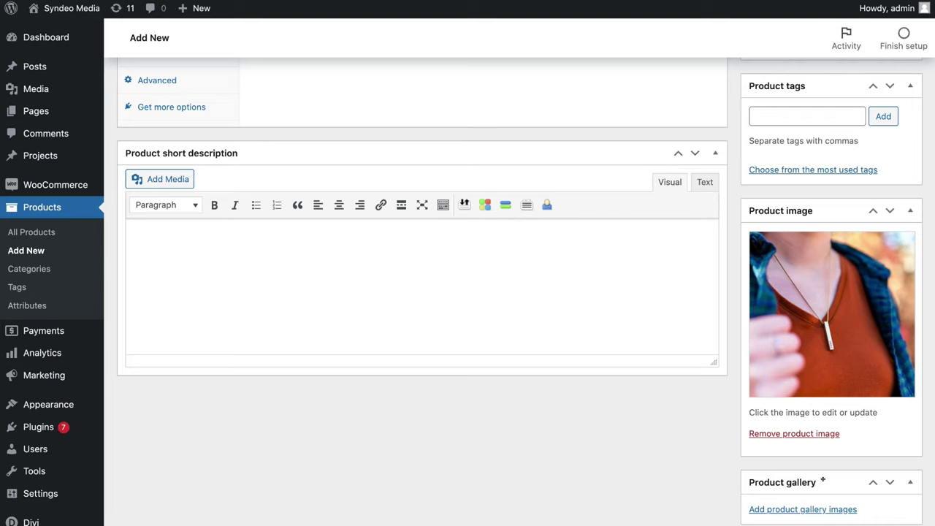
{"action": "left_click", "coordinate": [781, 510]}
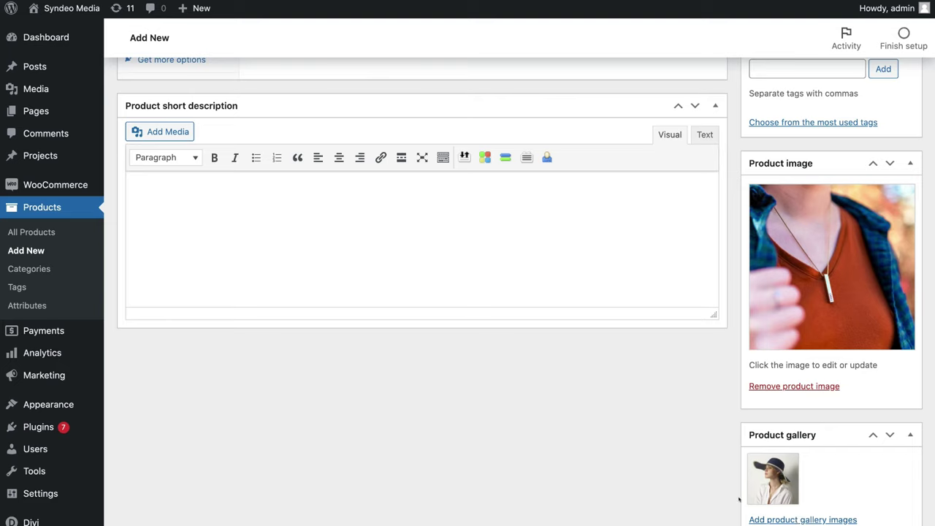
{"action": "mouse_move", "coordinate": [782, 499]}
{"action": "key", "text": "ctrl+v"}
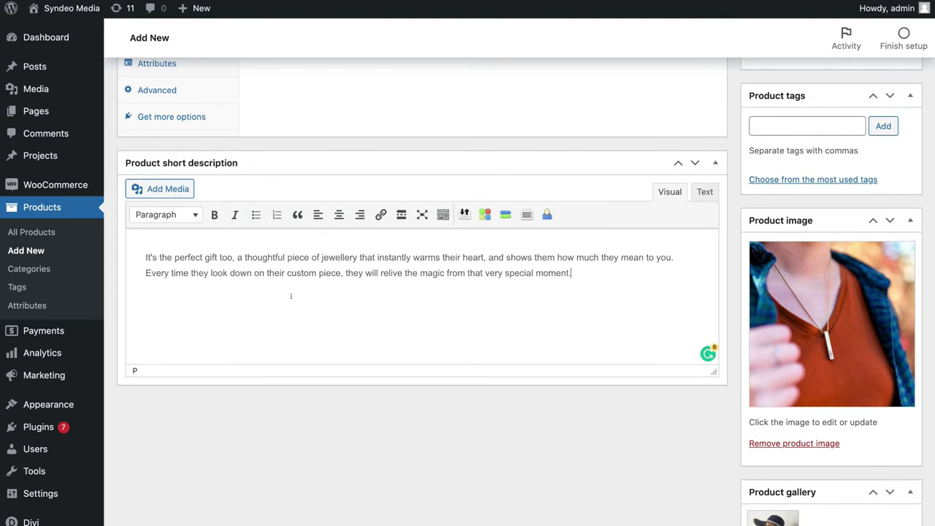
Step: Publish the Vertical Bar Necklace product and open the site's live home page
{"action": "scroll", "coordinate": [291, 296], "scroll_direction": "up", "scroll_amount": 10}
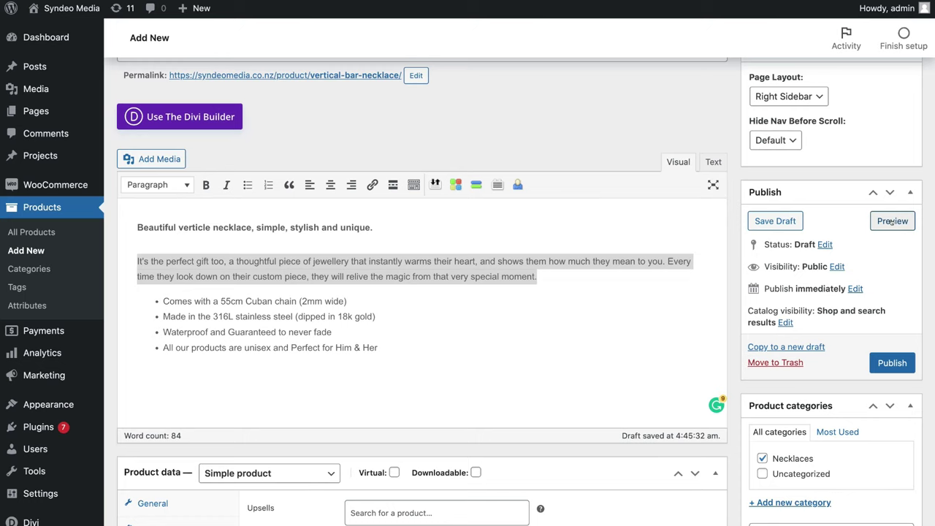
{"action": "left_click", "coordinate": [892, 364]}
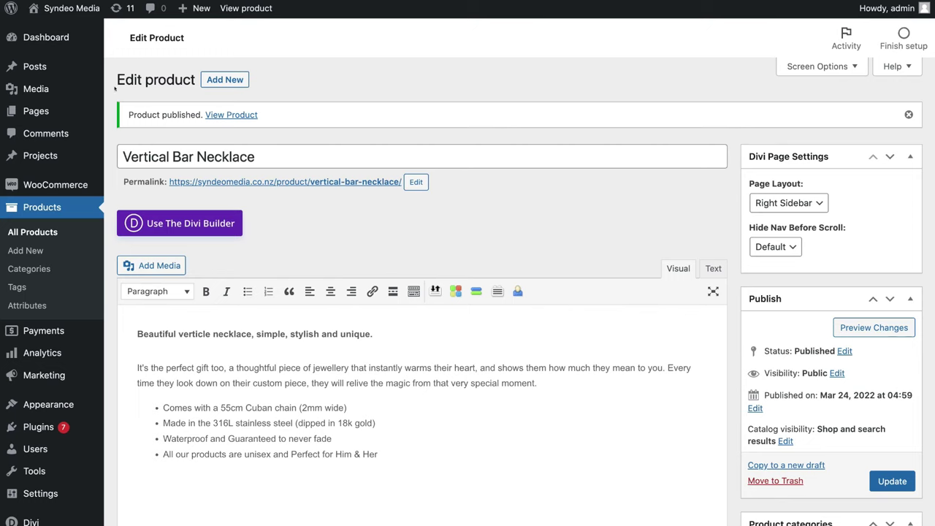
{"action": "mouse_move", "coordinate": [61, 8]}
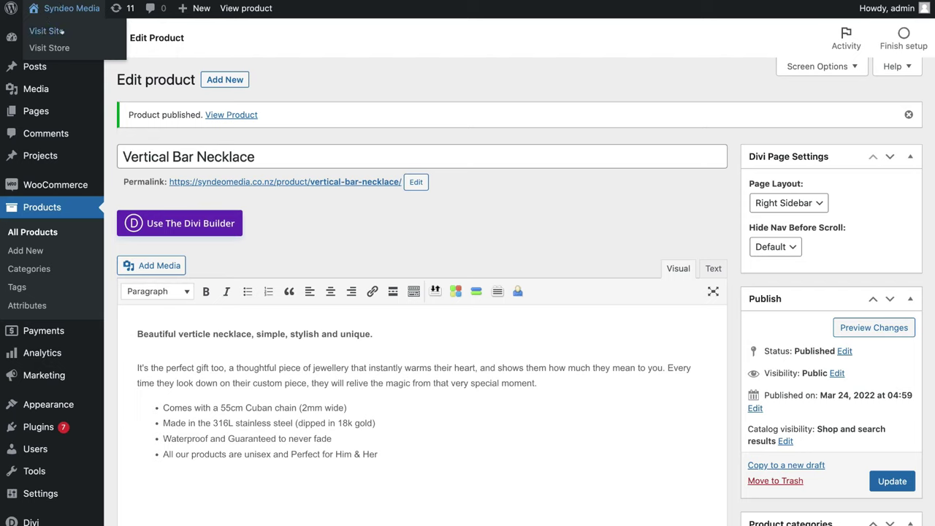
{"action": "left_click", "coordinate": [71, 31]}
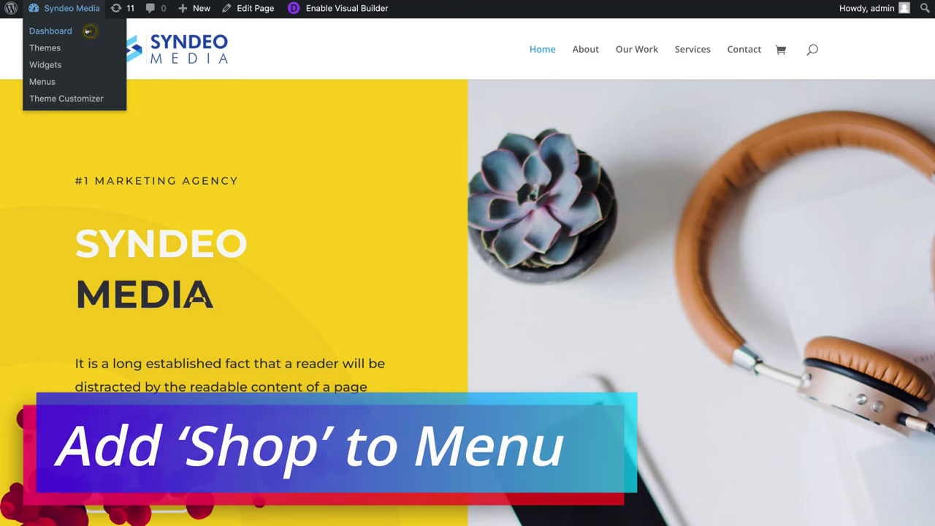
Step: Add the Shop page to the site's Primary Menu and place it directly after Home
{"action": "left_click", "coordinate": [51, 30]}
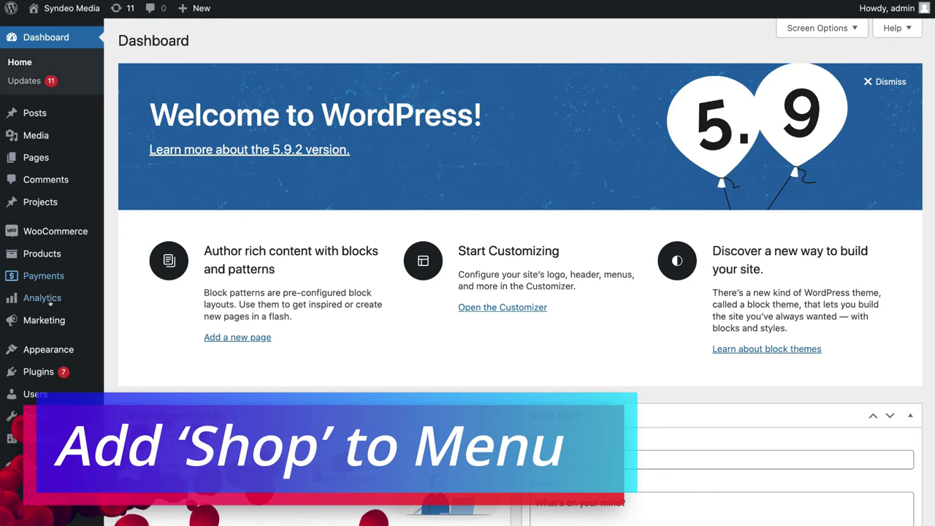
{"action": "mouse_move", "coordinate": [50, 350]}
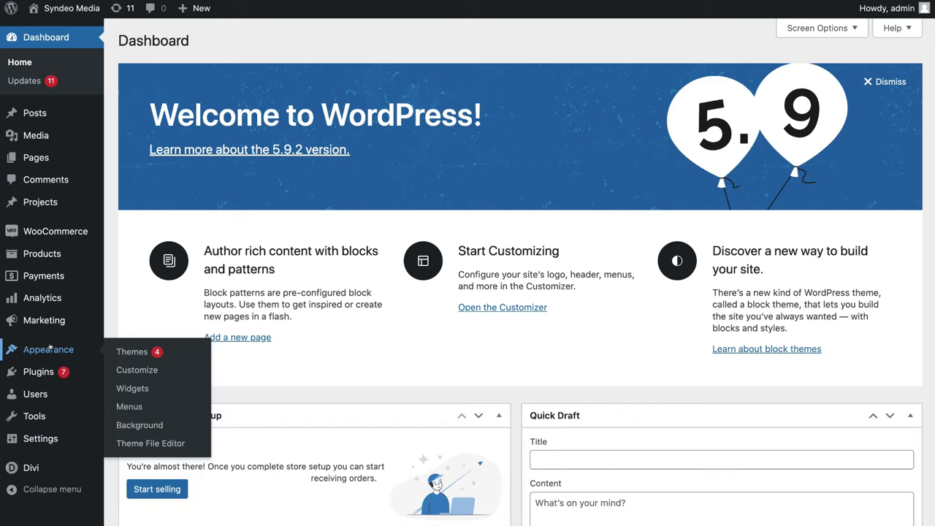
{"action": "left_click", "coordinate": [129, 406]}
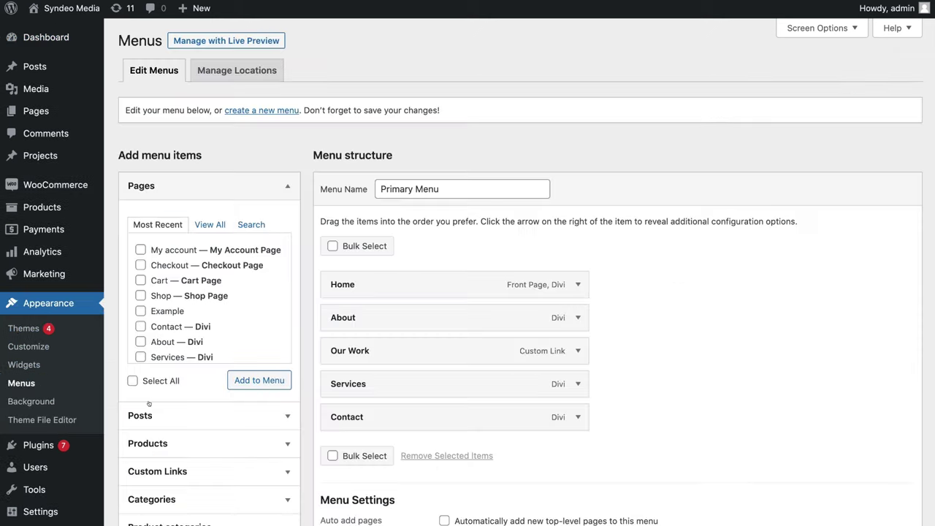
{"action": "left_click", "coordinate": [139, 294]}
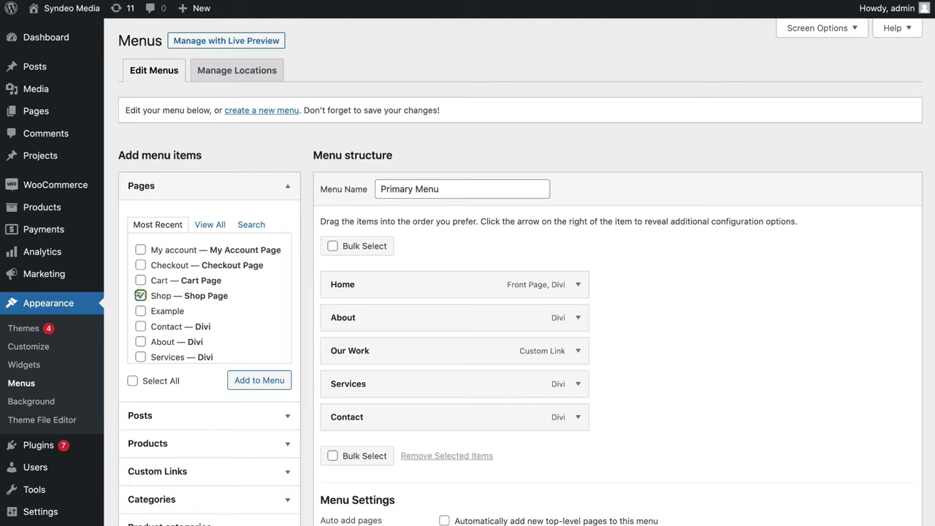
{"action": "left_click", "coordinate": [237, 380]}
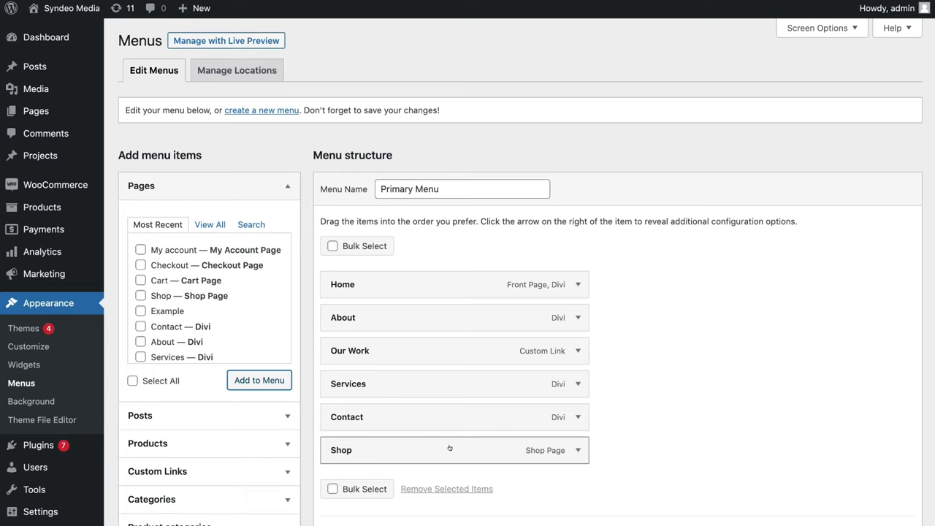
{"action": "left_click_drag", "start_coordinate": [449, 447], "coordinate": [445, 313]}
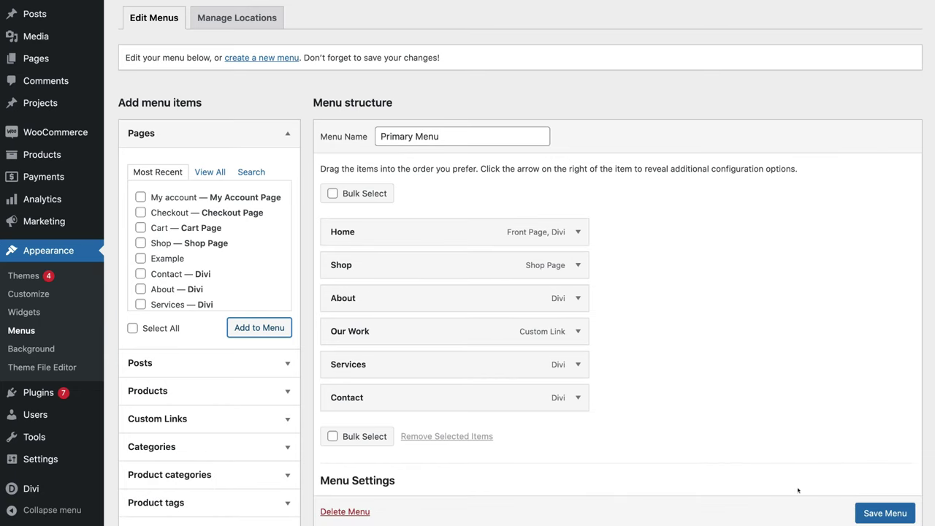
Step: Save the changes to the Primary Menu and open the site's live home page
{"action": "left_click", "coordinate": [886, 511]}
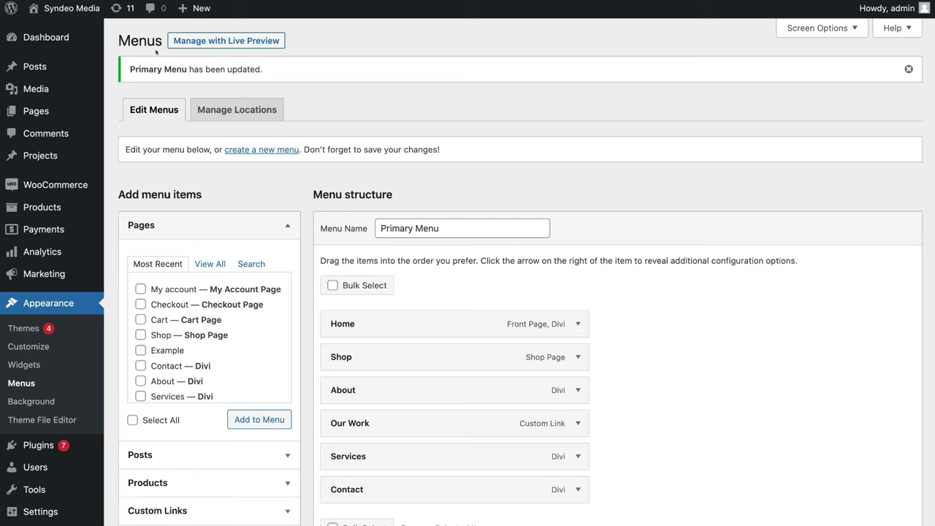
{"action": "mouse_move", "coordinate": [51, 9]}
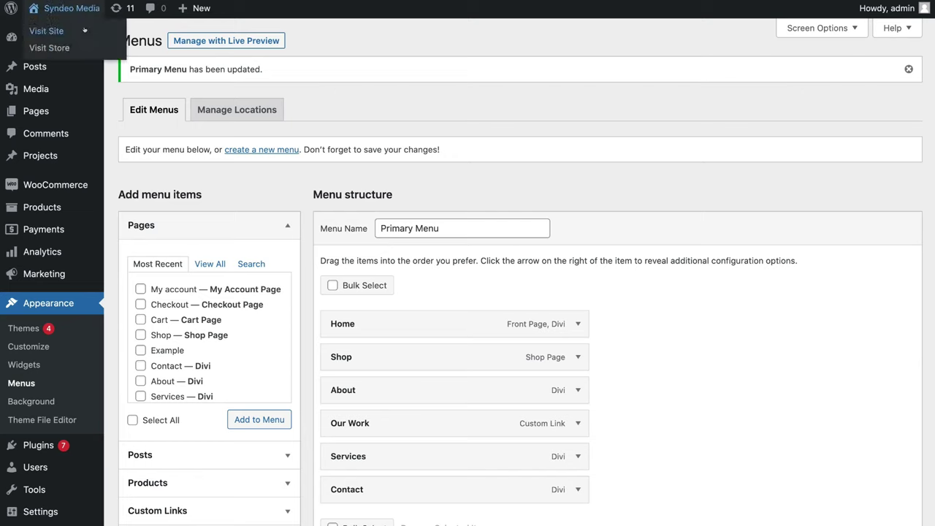
{"action": "left_click", "coordinate": [47, 31]}
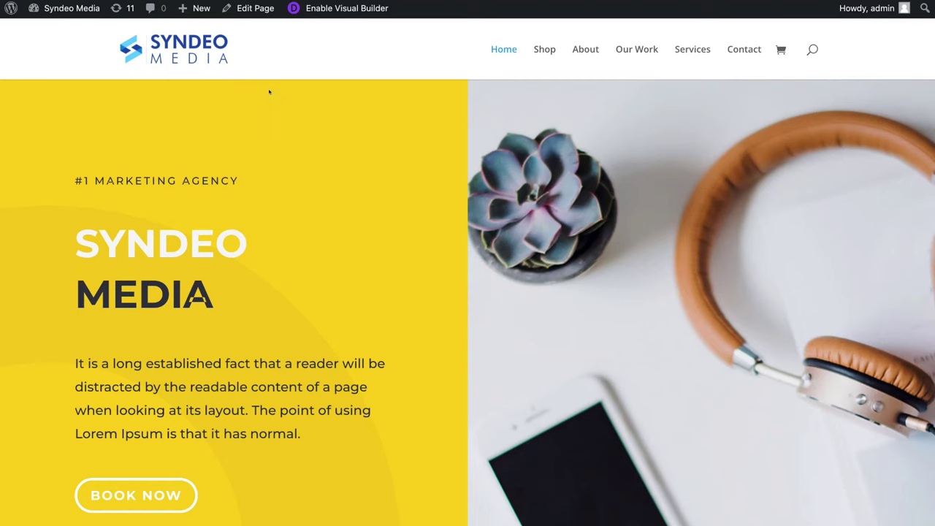
Step: Open the Vertical Bar Necklace from the live Shop page and look over its product page and description
{"action": "left_click", "coordinate": [543, 50]}
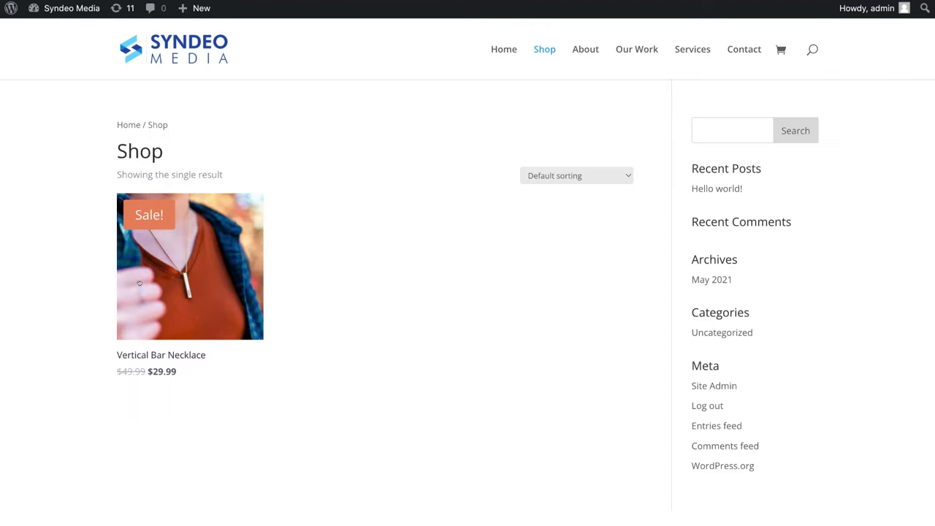
{"action": "left_click", "coordinate": [188, 265]}
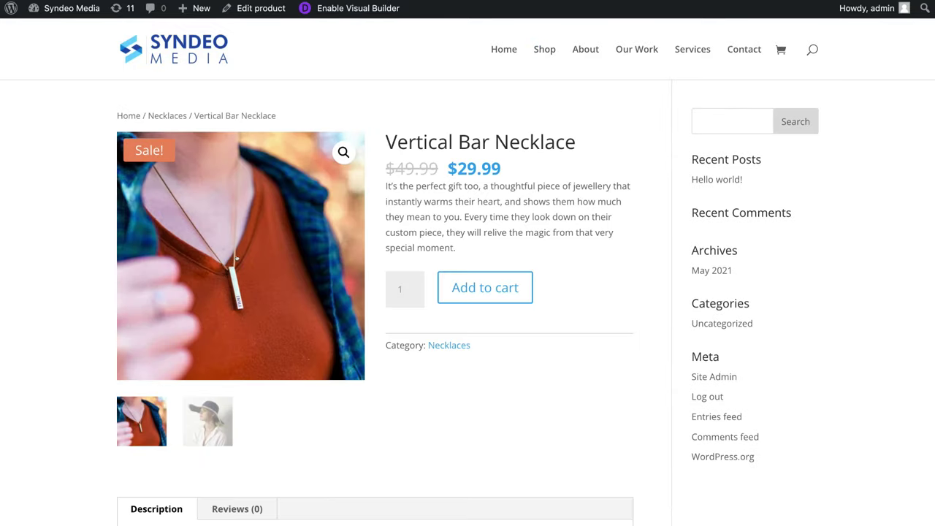
{"action": "scroll", "coordinate": [380, 260], "scroll_direction": "down", "scroll_amount": 1}
{"action": "scroll", "coordinate": [380, 259], "scroll_direction": "down", "scroll_amount": 3}
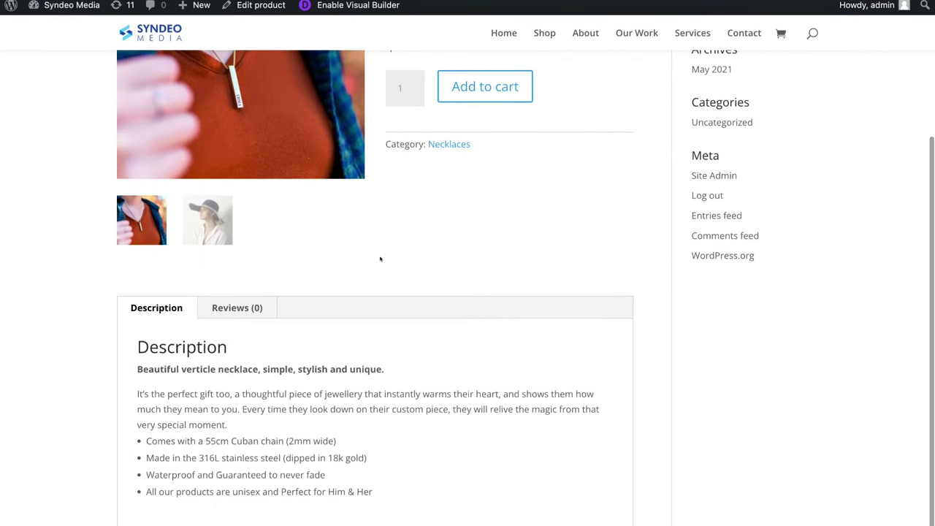
{"action": "scroll", "coordinate": [380, 258], "scroll_direction": "up", "scroll_amount": 3}
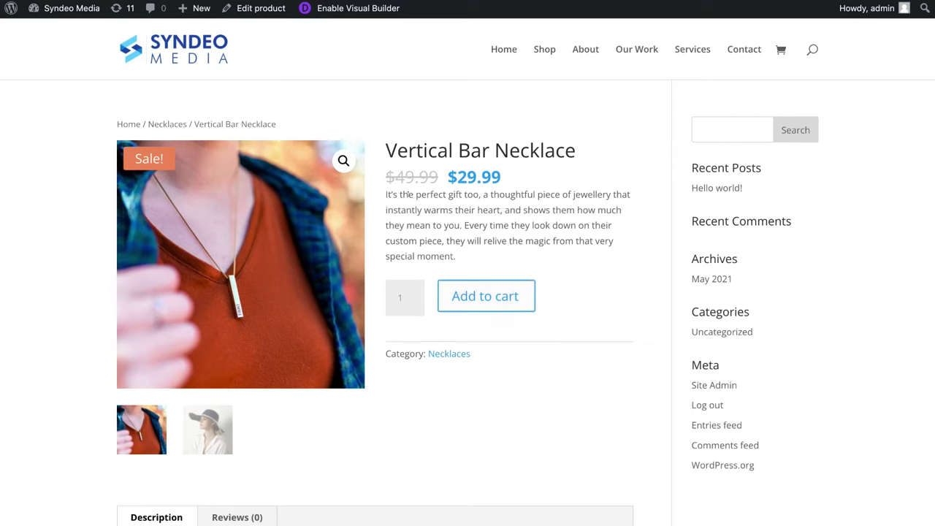
Step: Open the site's Reading settings and review which pages can serve as the static homepage, keeping Home selected
{"action": "mouse_move", "coordinate": [52, 8]}
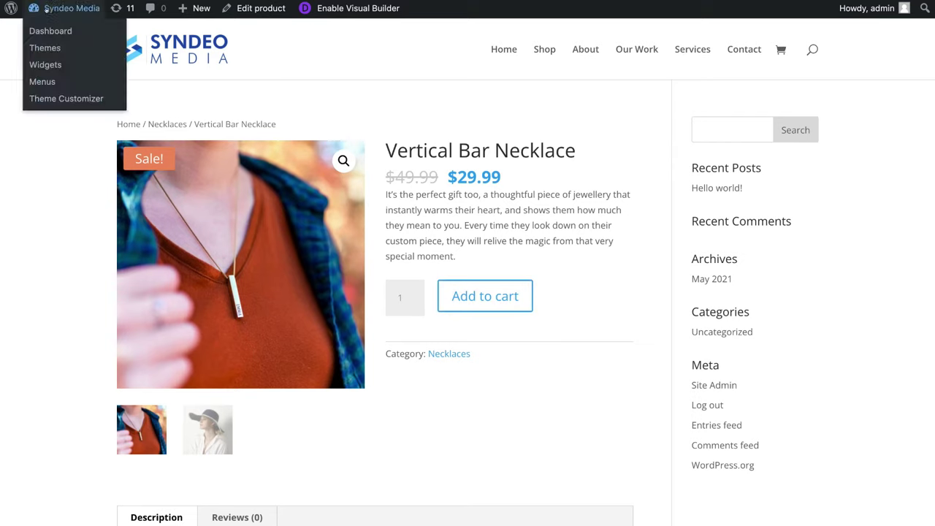
{"action": "left_click", "coordinate": [82, 30]}
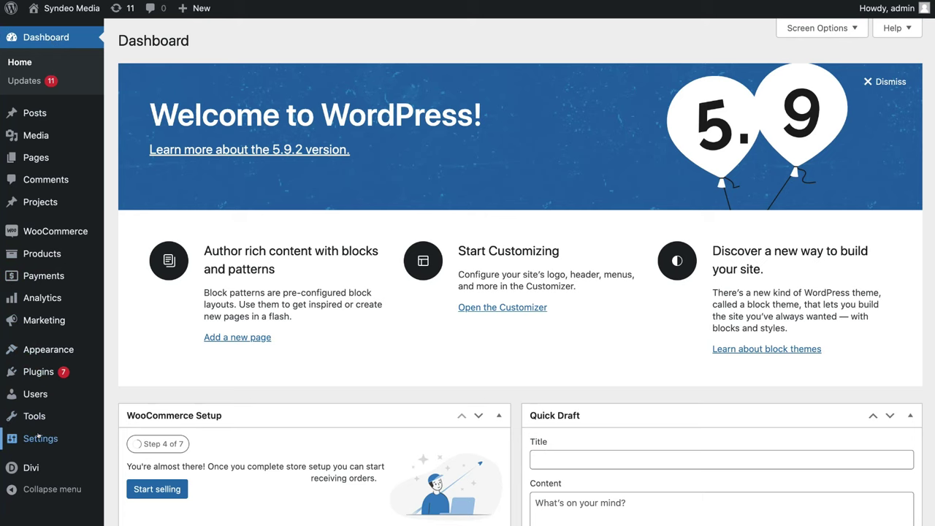
{"action": "mouse_move", "coordinate": [38, 436]}
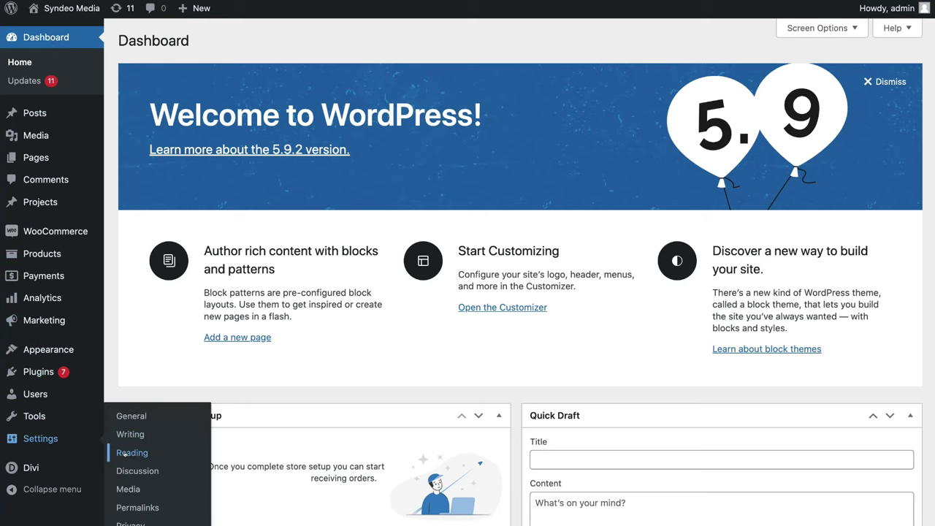
{"action": "left_click", "coordinate": [163, 454]}
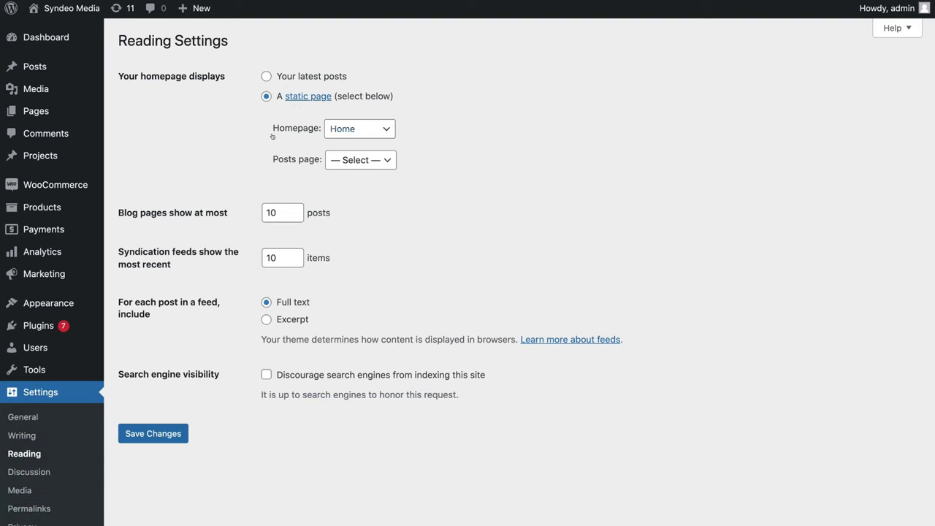
{"action": "left_click", "coordinate": [384, 129]}
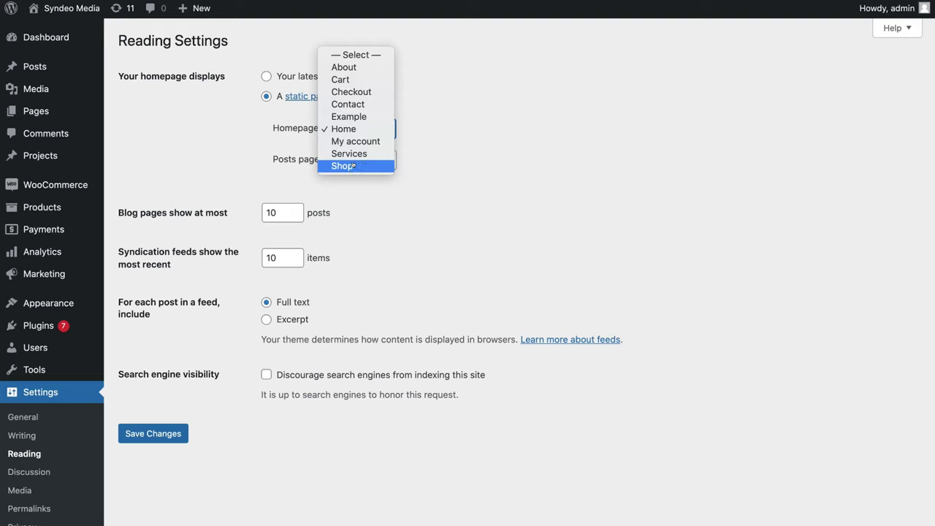
{"action": "left_click", "coordinate": [368, 195]}
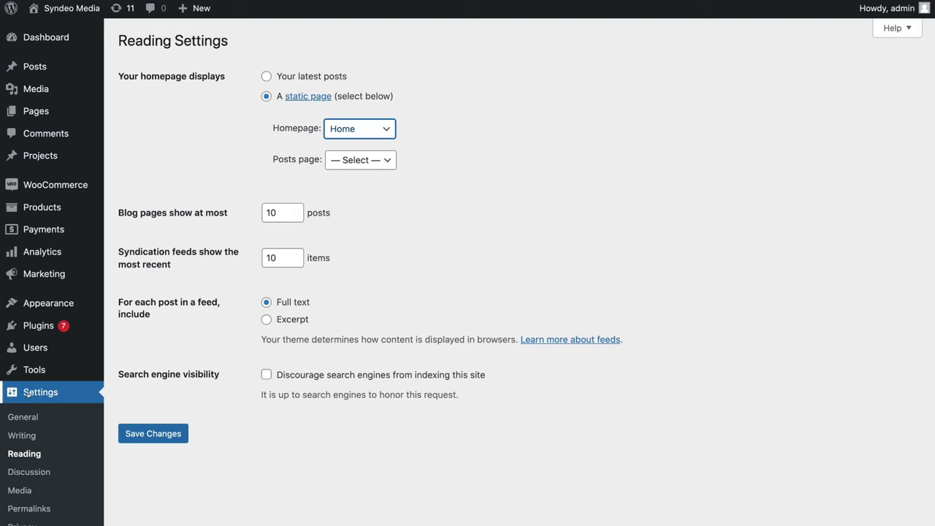
Step: Set the site's permalink structure to Post name and save the permalink settings
{"action": "left_click", "coordinate": [55, 507]}
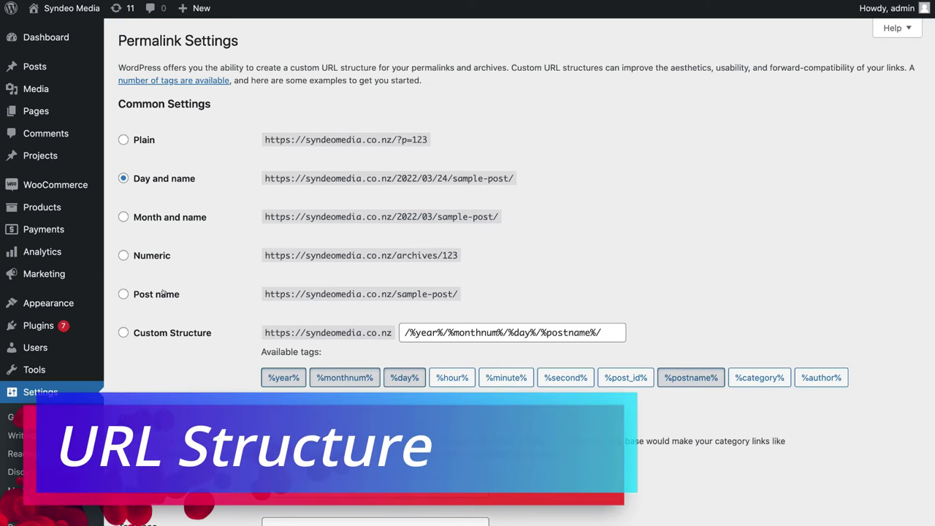
{"action": "left_click", "coordinate": [123, 294]}
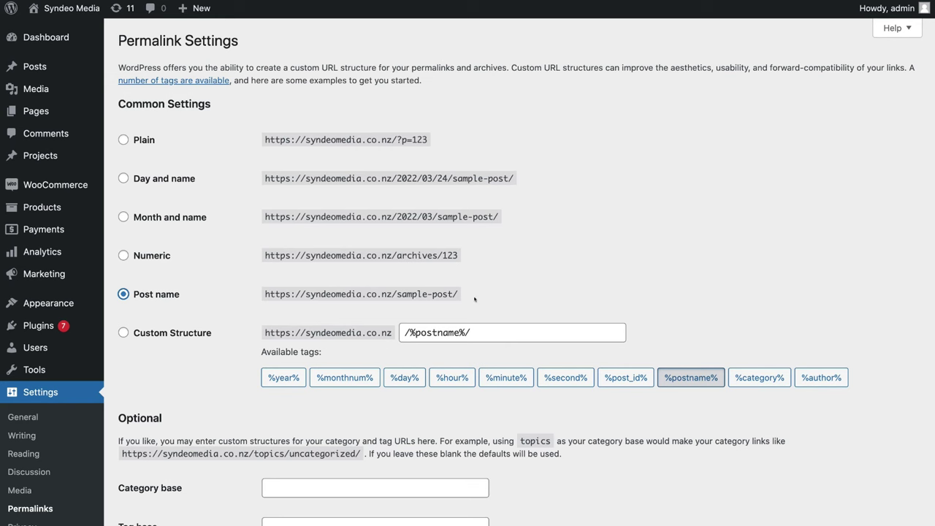
{"action": "scroll", "coordinate": [474, 299], "scroll_direction": "down", "scroll_amount": 6}
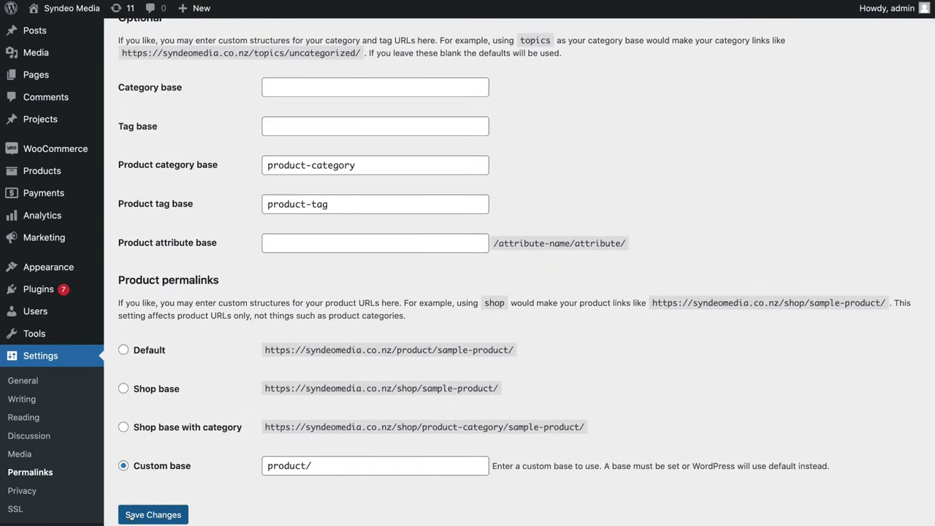
{"action": "left_click", "coordinate": [158, 514]}
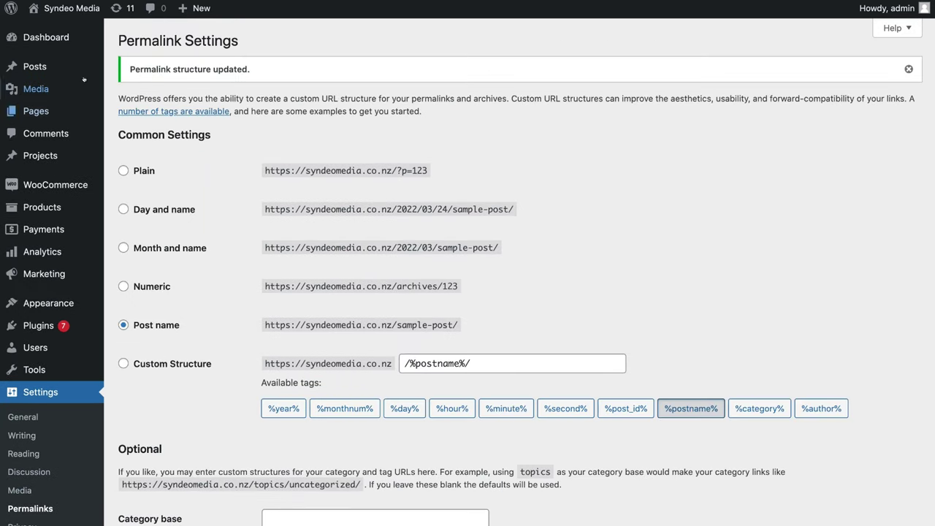
Step: View the live store's product listing and return to the site's admin dashboard
{"action": "mouse_move", "coordinate": [62, 9]}
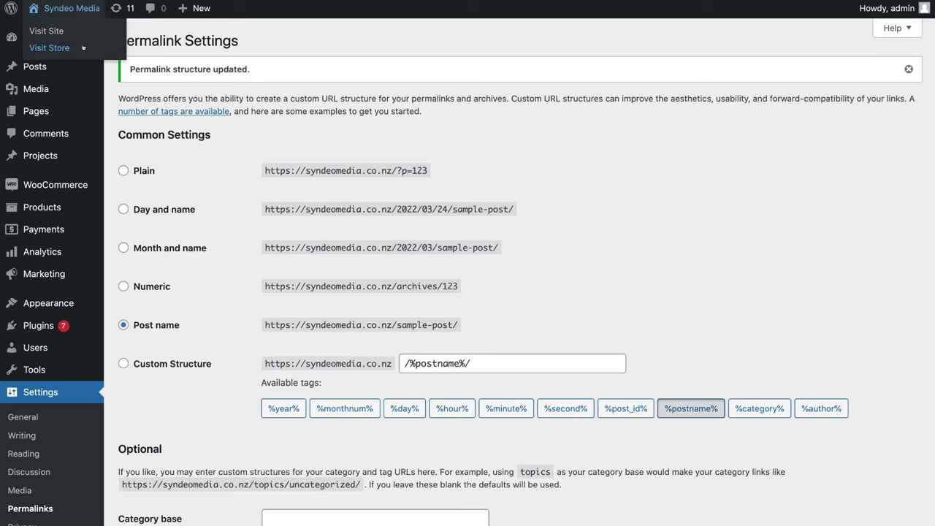
{"action": "left_click", "coordinate": [49, 48]}
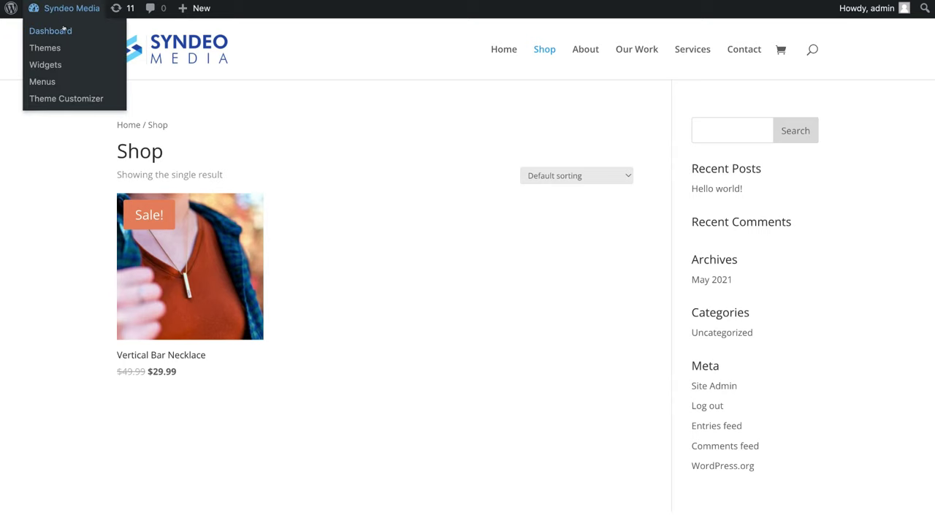
{"action": "left_click", "coordinate": [81, 30]}
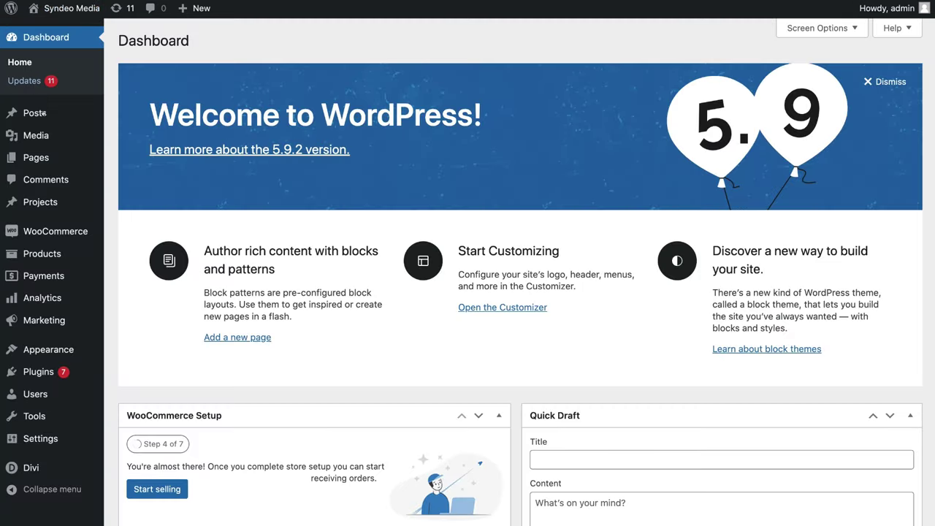
Step: Open the Shop page for editing from the list of all site pages
{"action": "left_click", "coordinate": [40, 158]}
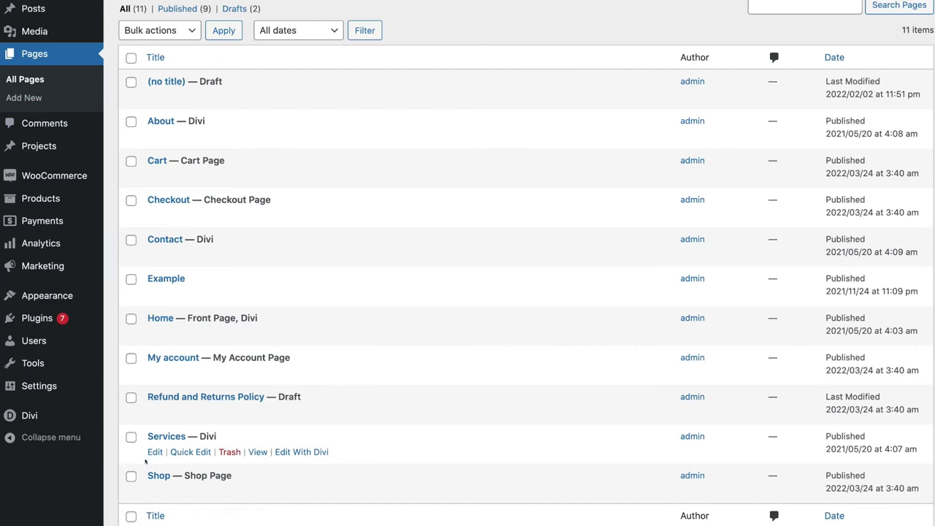
{"action": "left_click", "coordinate": [149, 475]}
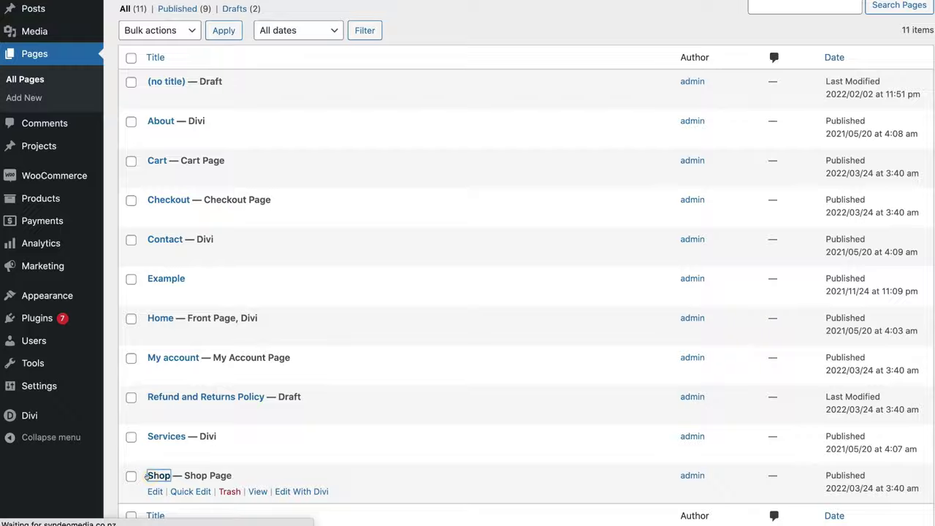